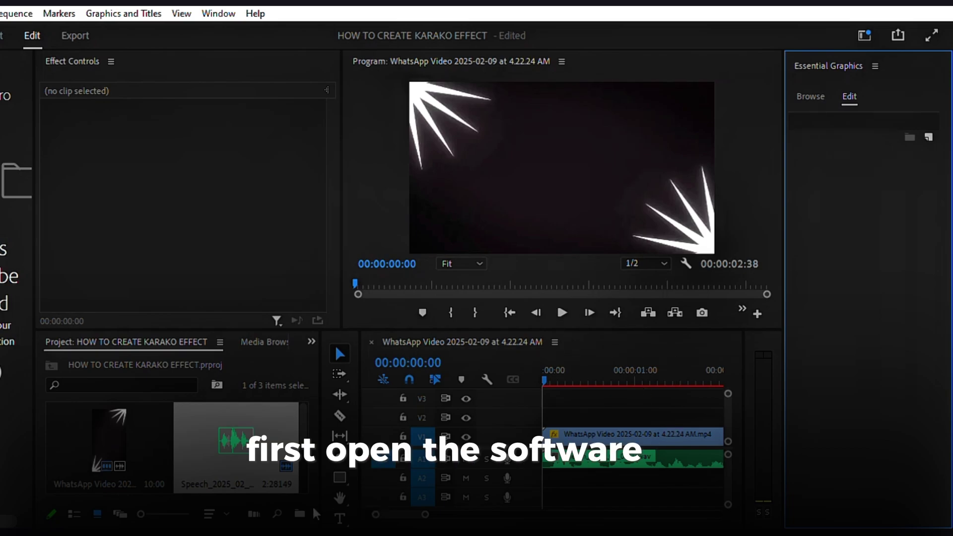
Add a text box reading "HOW TO CREATE KARAOKE TEXT EFFECT" across the middle of the video frame.
left_click_drag(422, 511, 534, 515)
left_click_drag(645, 424, 595, 459)
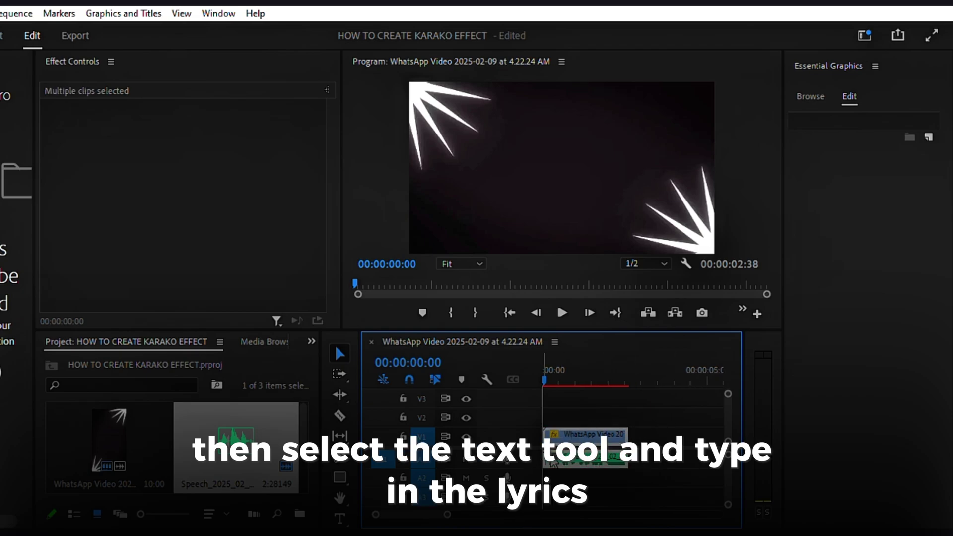
left_click(621, 400)
left_click(340, 519)
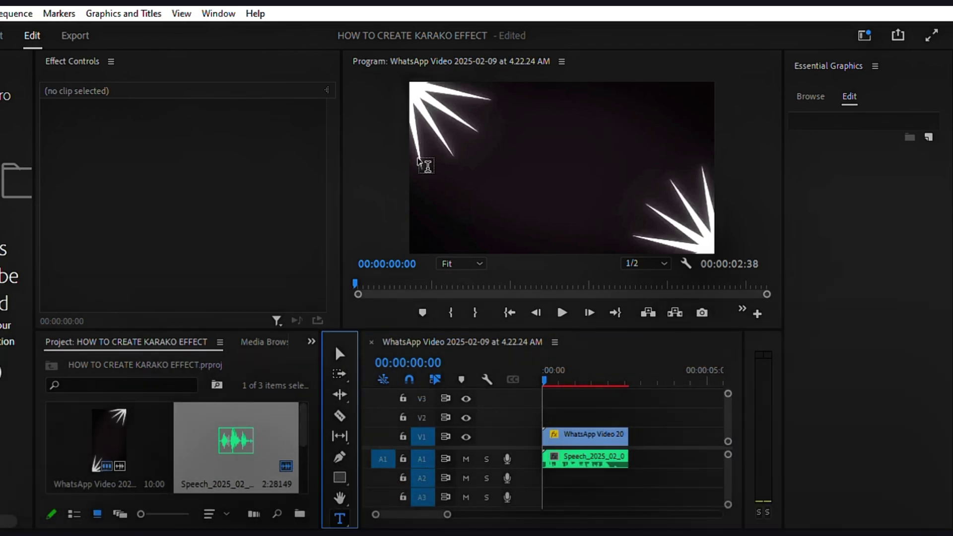
left_click(419, 172)
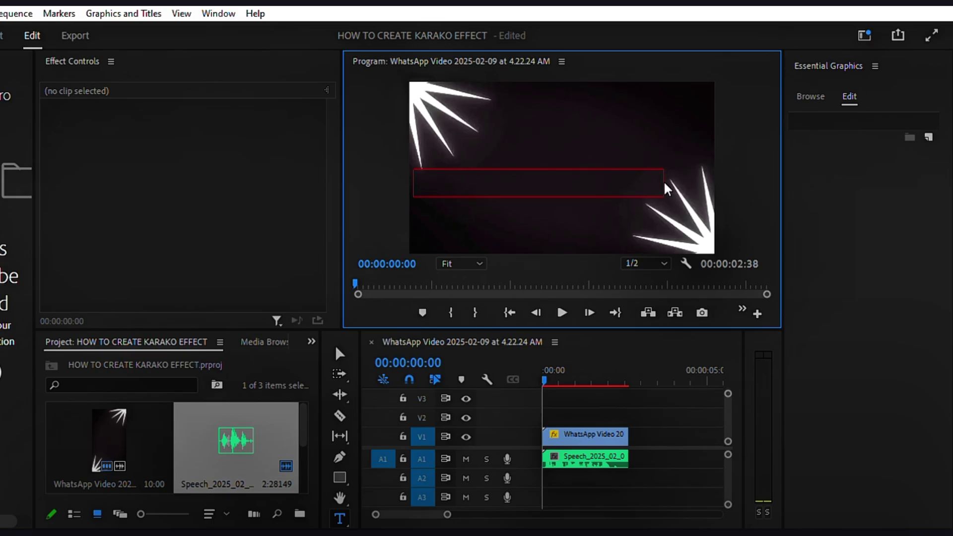
type("HOW TO CREATE KARAOKE TEXT")
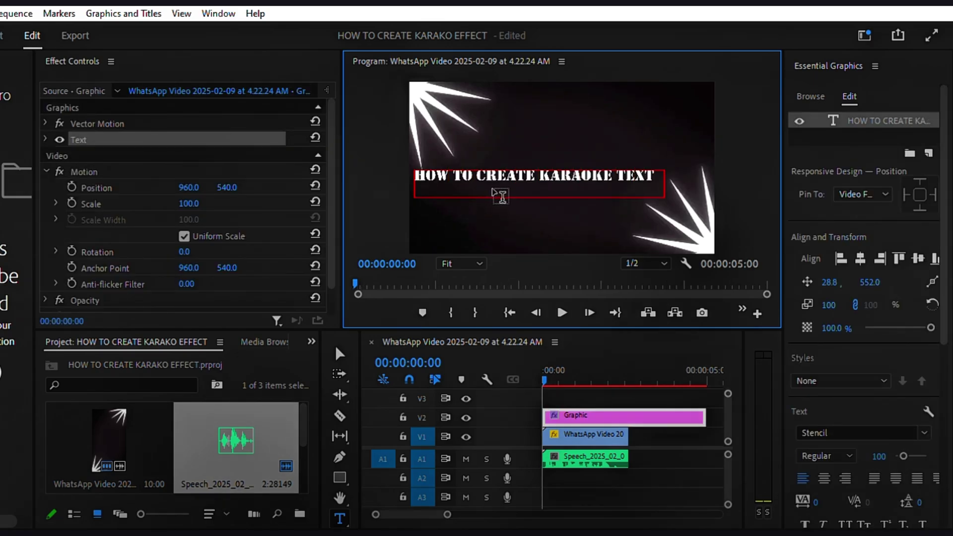
left_click(340, 352)
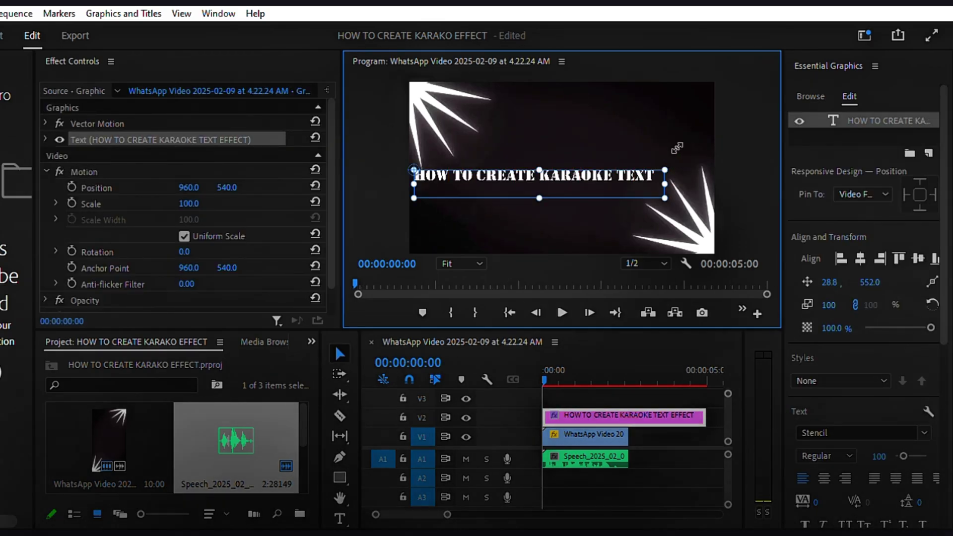
Enlarge the title's text box and set its font to Tw Cen MT Condensed Extra Bold.
left_click_drag(665, 170, 706, 142)
double_click(610, 145)
left_click(843, 361)
scroll(842, 361, "down", 2)
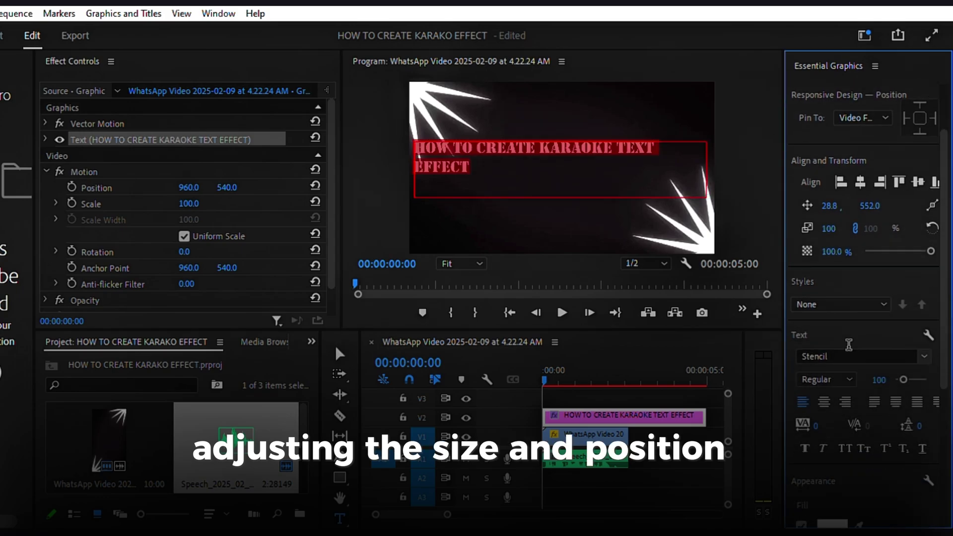
left_click(849, 354)
key("Down")
left_click(675, 147)
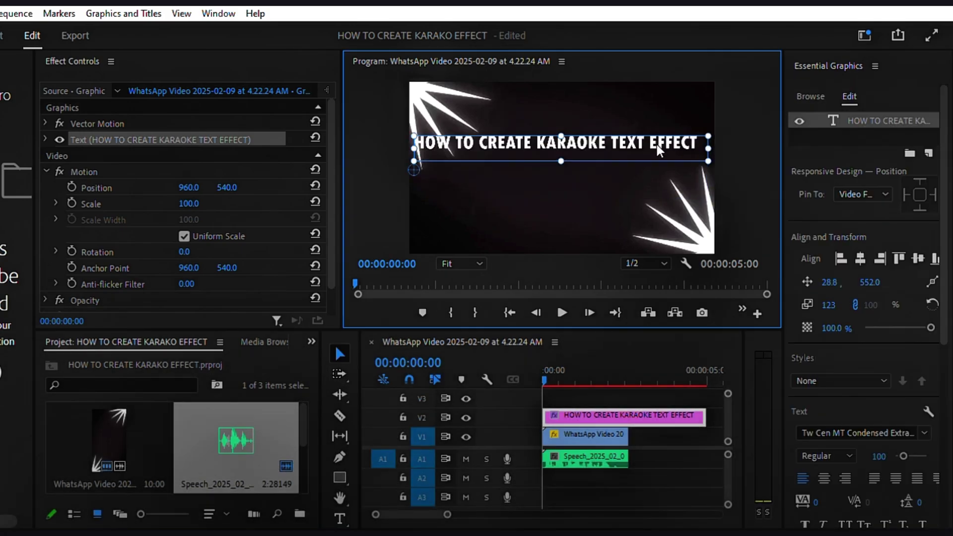
Scale the title to 123 across the middle of the frame and trim its clip to the video clip's end.
left_click(638, 157)
left_click_drag(621, 134, 626, 162)
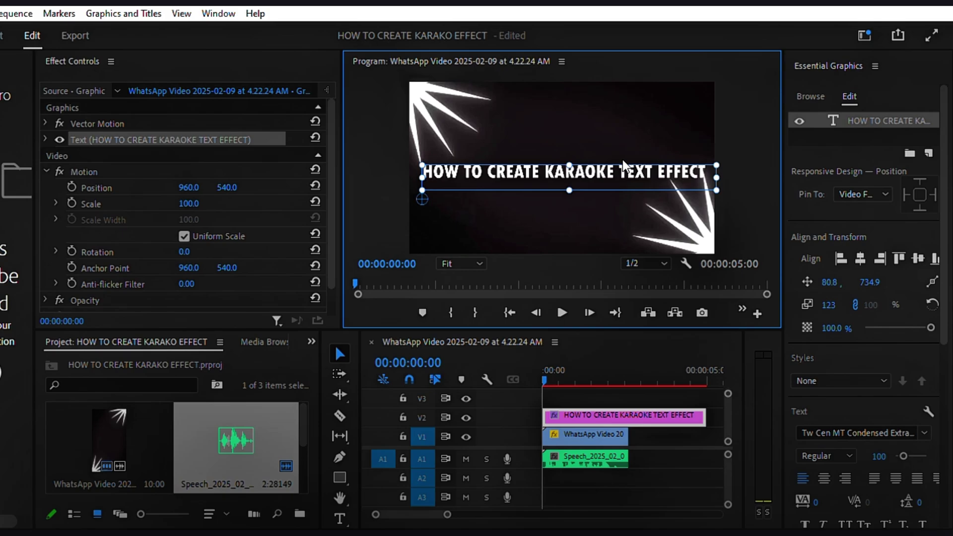
left_click(773, 159)
left_click(657, 158)
left_click(656, 153)
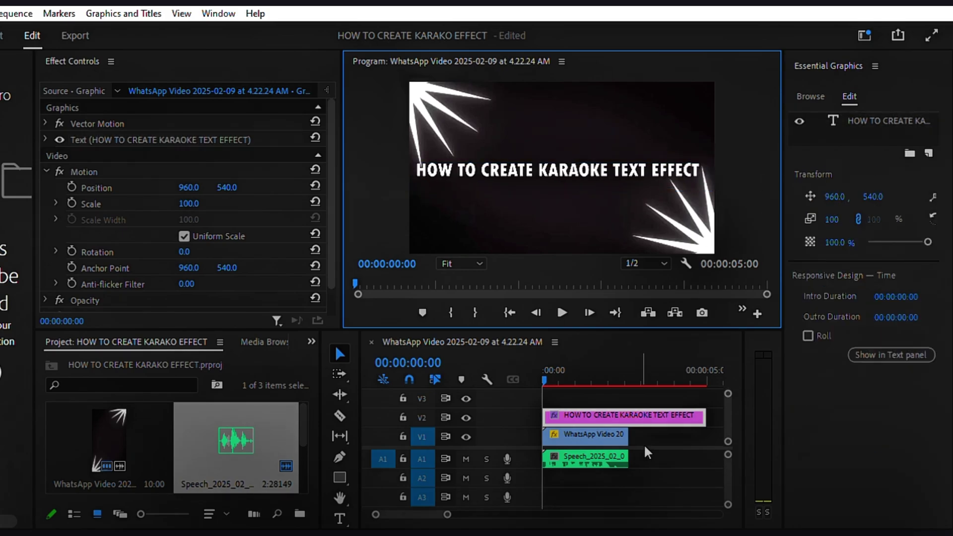
left_click_drag(705, 415, 628, 415)
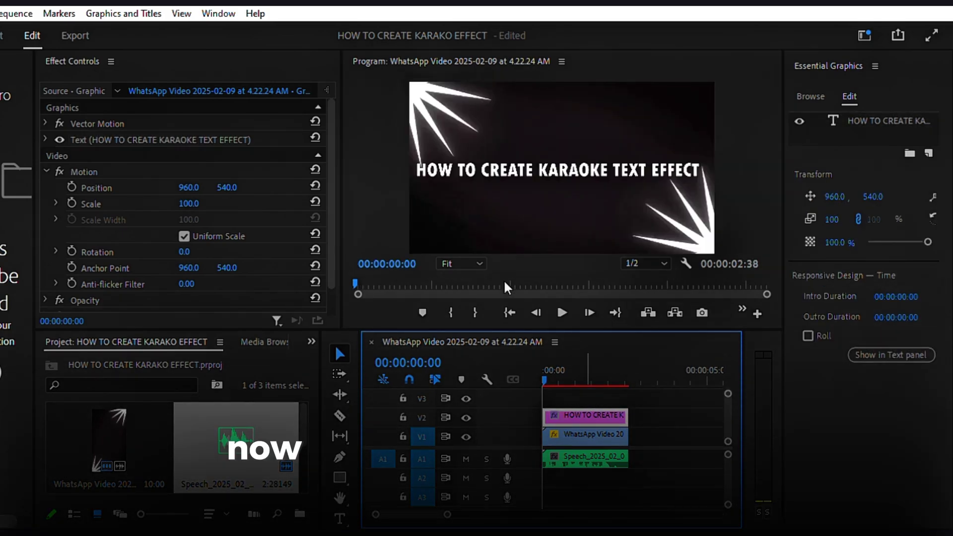
Turn on Source Text keyframing for the title at the start of the sequence.
left_click(460, 169)
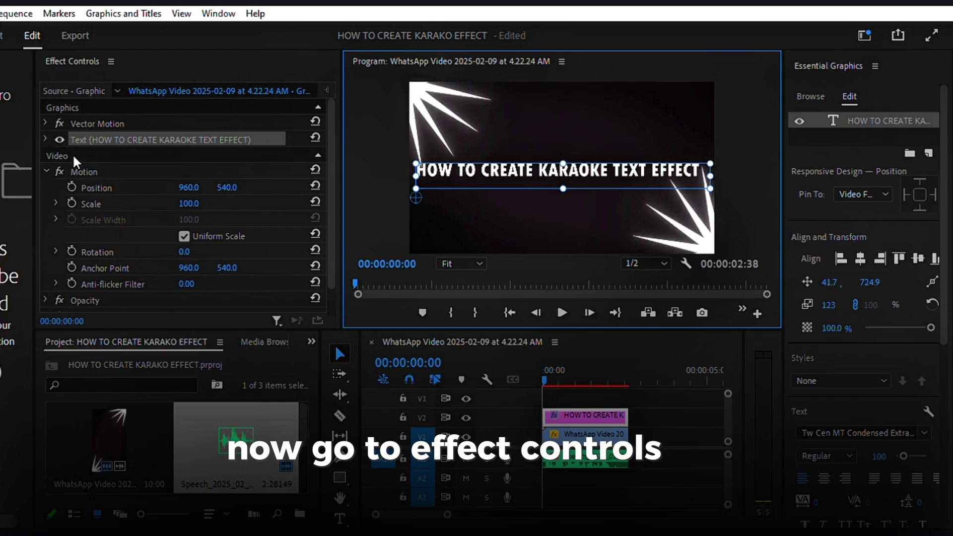
left_click(46, 139)
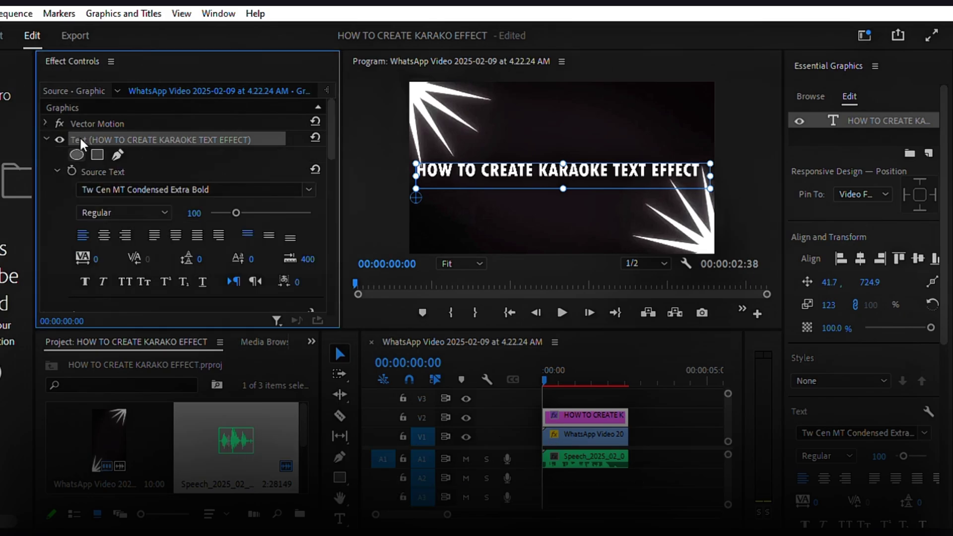
left_click(72, 171)
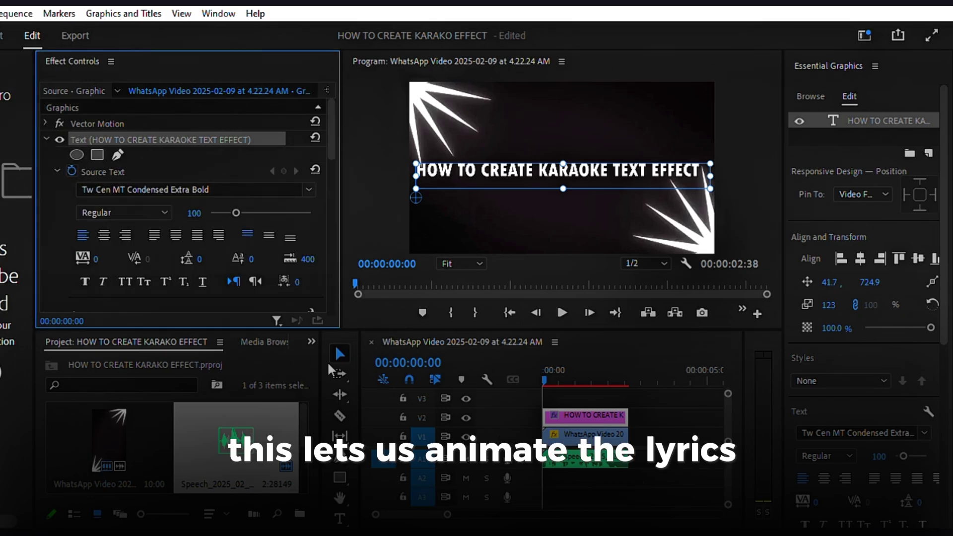
At 00:00:00:21, change the fill colour of only the word HOW in the title to yellow.
left_click_drag(447, 513, 443, 478)
key("equal")
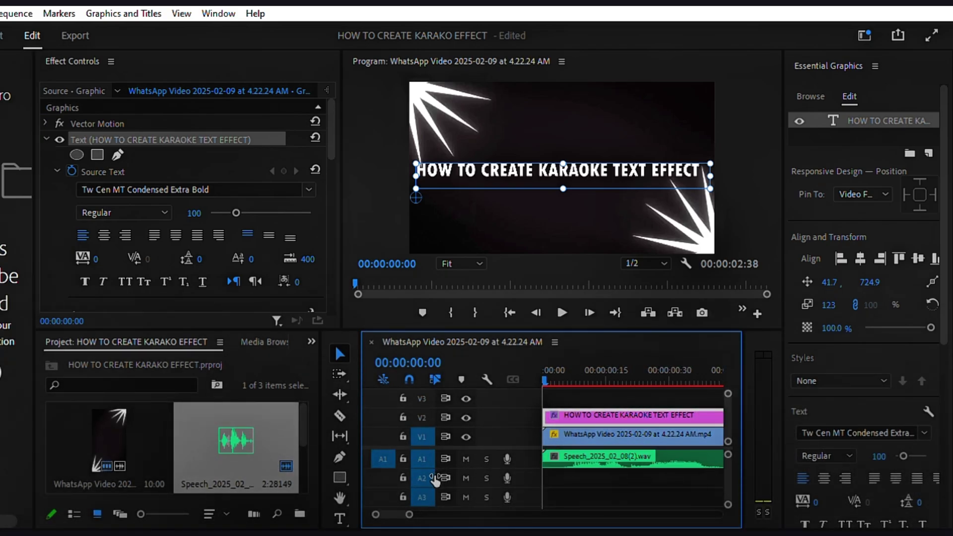
key("space")
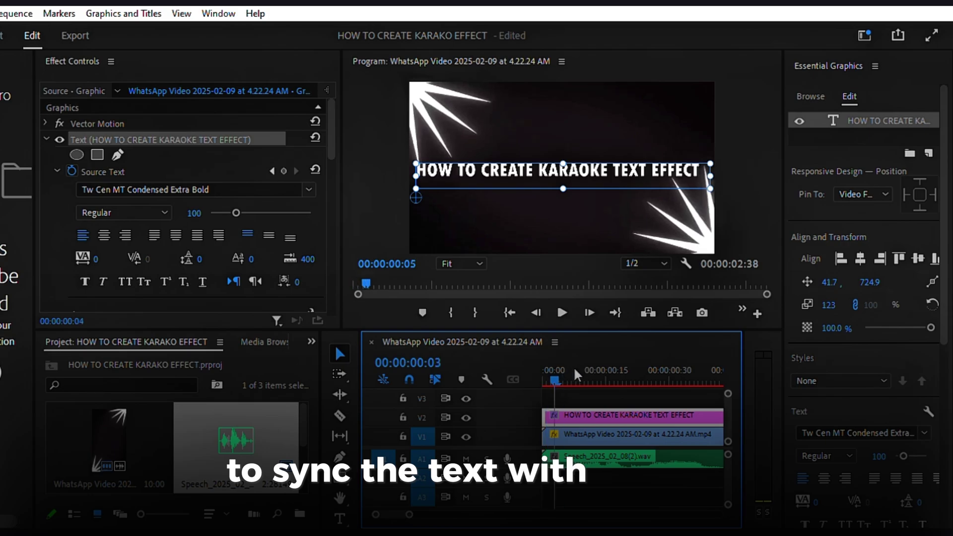
left_click_drag(606, 368, 632, 362)
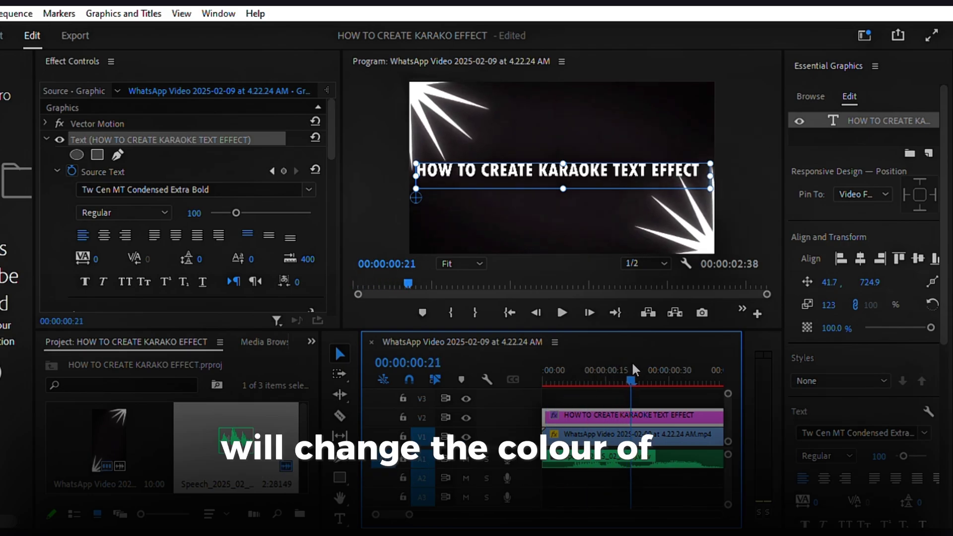
double_click(434, 162)
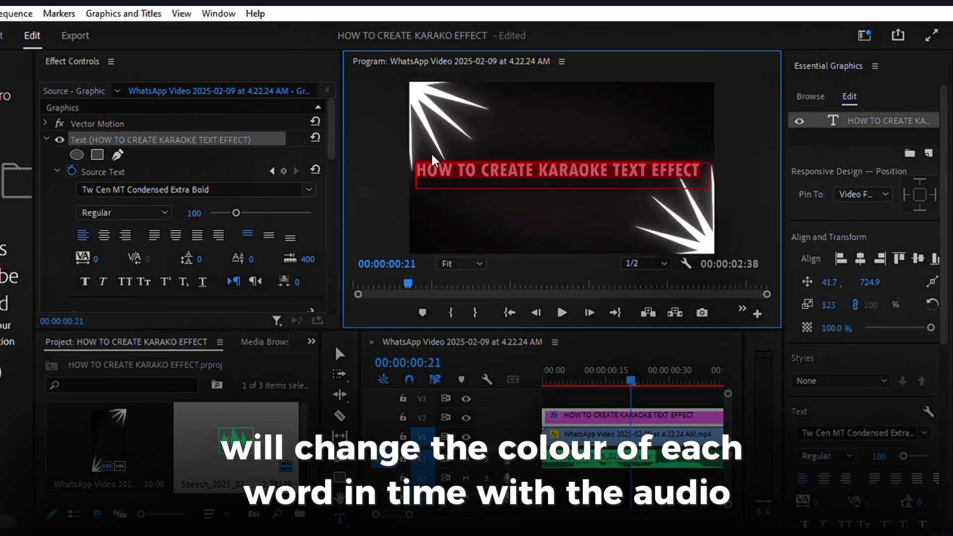
left_click(434, 160)
double_click(437, 158)
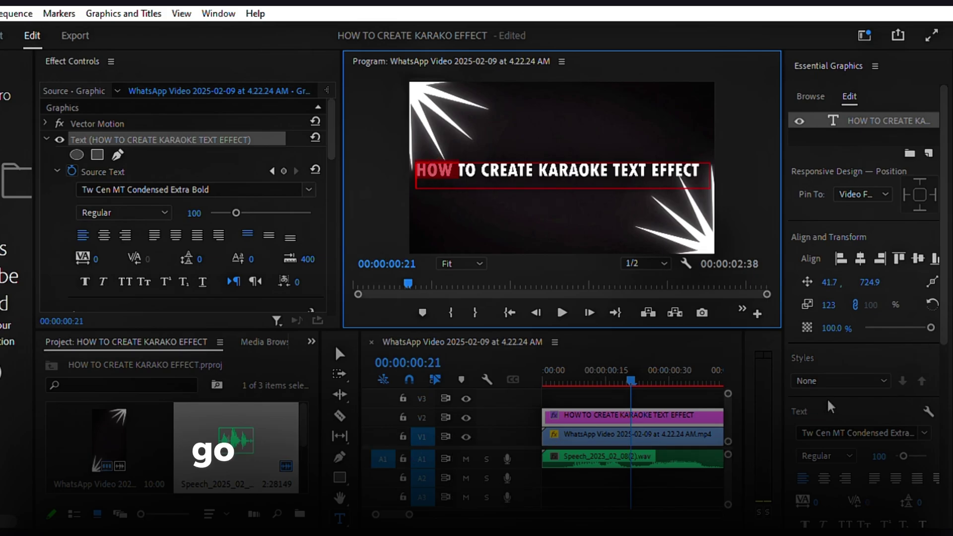
scroll(805, 480, "down", 6)
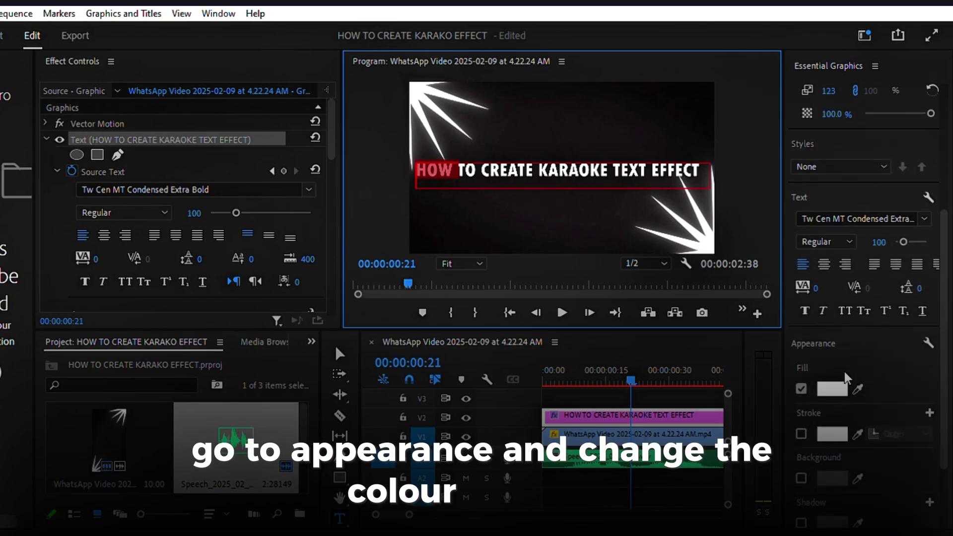
left_click(847, 378)
left_click(834, 388)
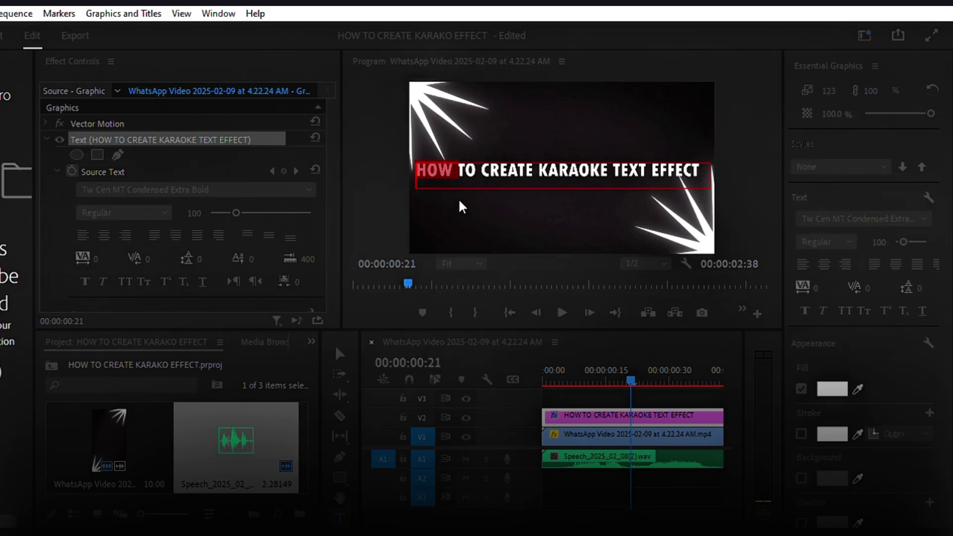
left_click(454, 379)
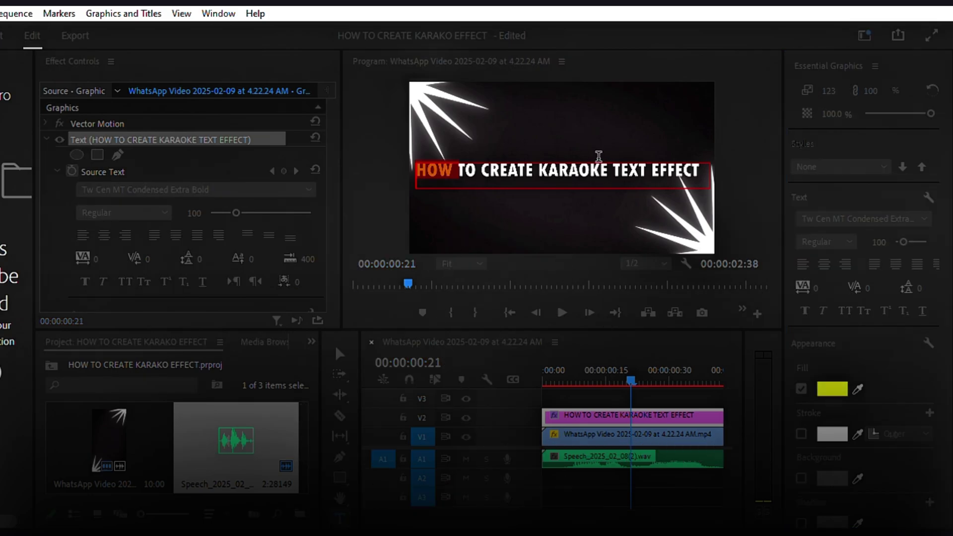
left_click(599, 156)
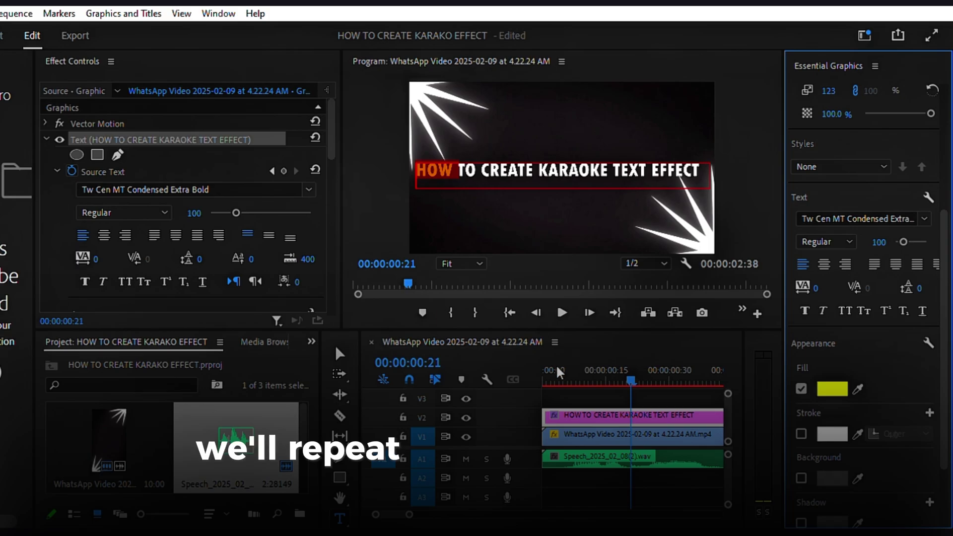
Replay the audio to find the second word and, at 00:00:00:22, highlight TO in yellow with HOW in white.
left_click_drag(634, 370, 639, 389)
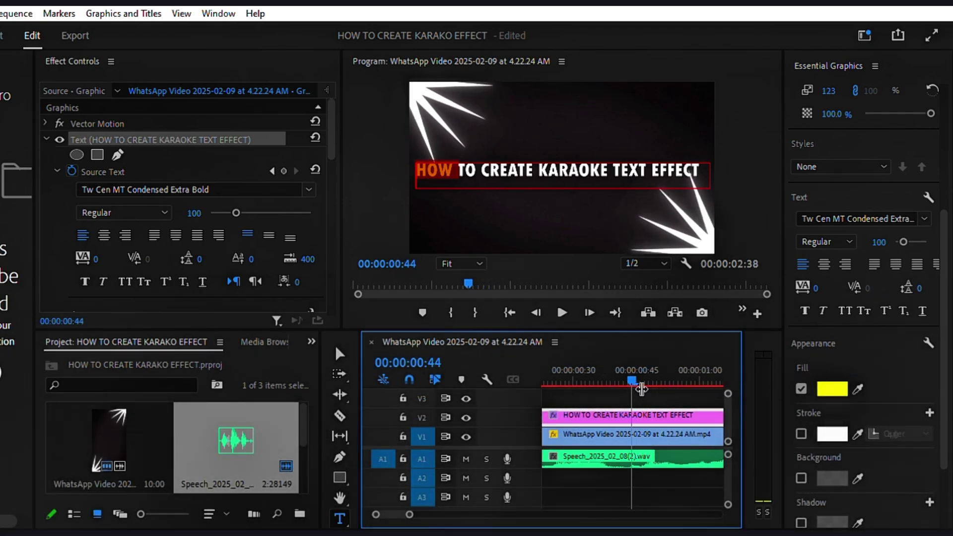
left_click(563, 312)
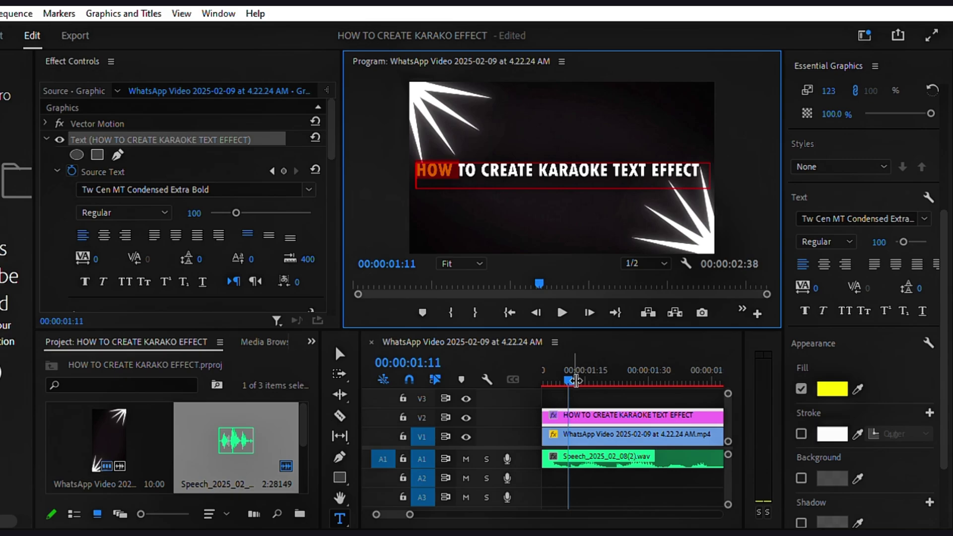
left_click_drag(576, 380, 536, 366)
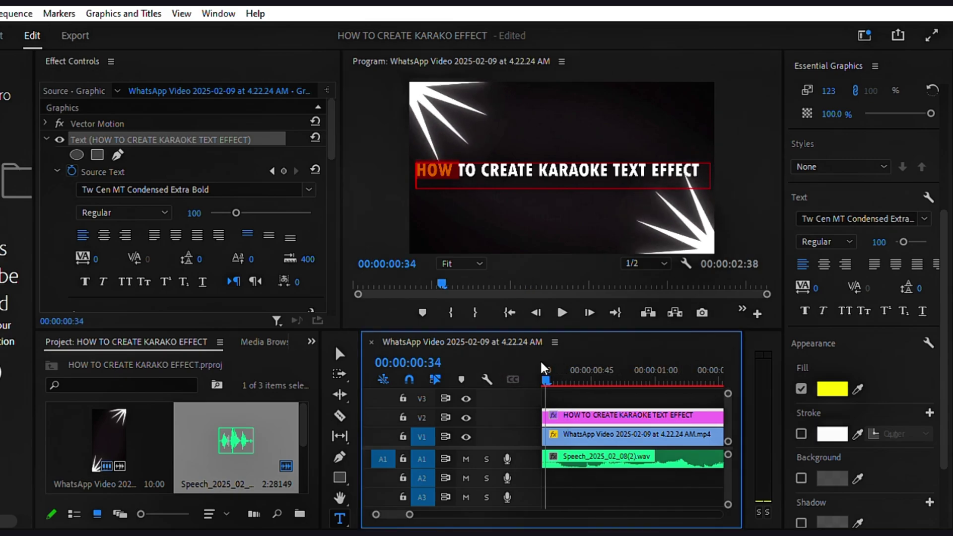
key("Home")
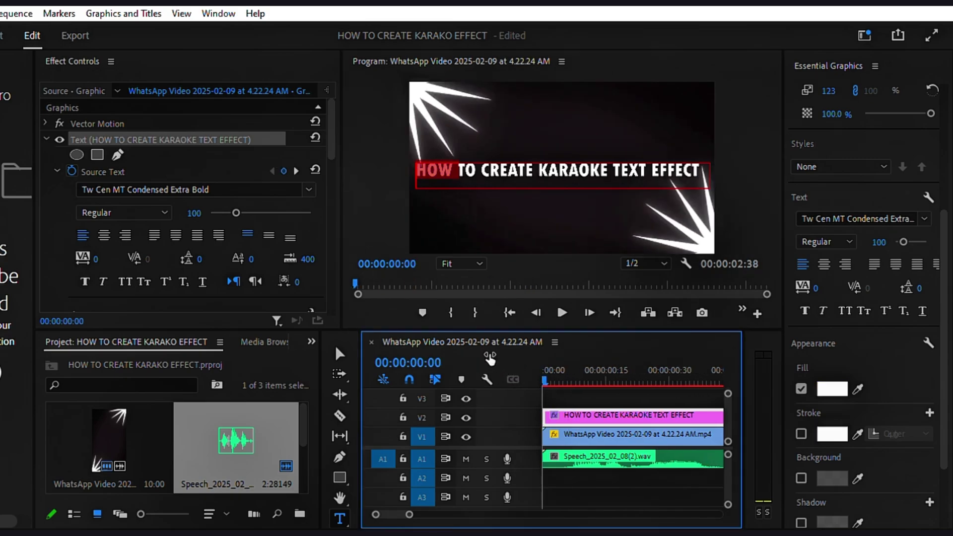
key("space")
key("space")
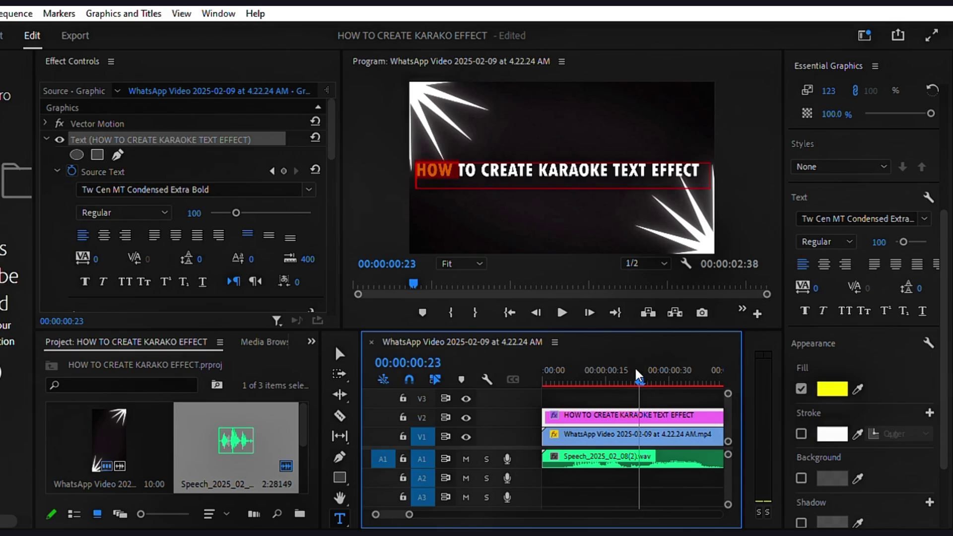
left_click_drag(637, 376, 634, 344)
double_click(469, 169)
left_click(832, 389)
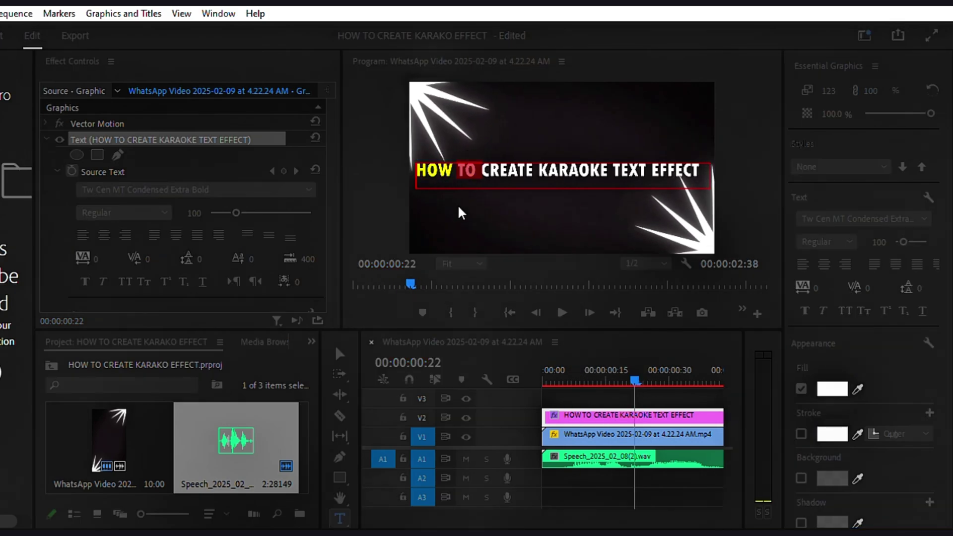
At 00:00:00:39, set the fill of the word CREATE to yellow and return TO to white.
key("space")
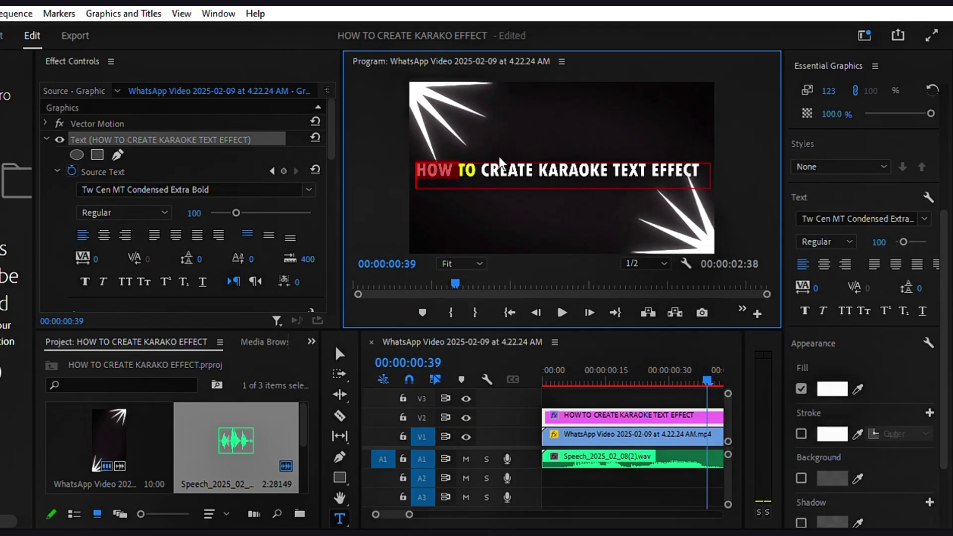
double_click(501, 168)
left_click(832, 389)
left_click(420, 356)
key("Return")
double_click(474, 169)
left_click(834, 386)
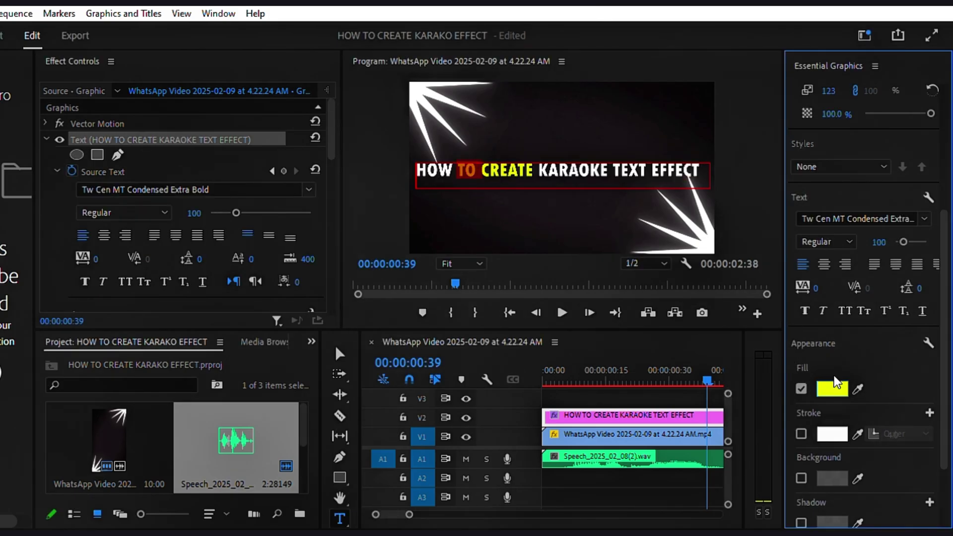
left_click(582, 183)
left_click(443, 490)
At 00:00:00:43, change the fill colour of the word KARAOKE to yellow.
left_click_drag(708, 377, 637, 342)
double_click(576, 169)
left_click(832, 388)
left_click(443, 349)
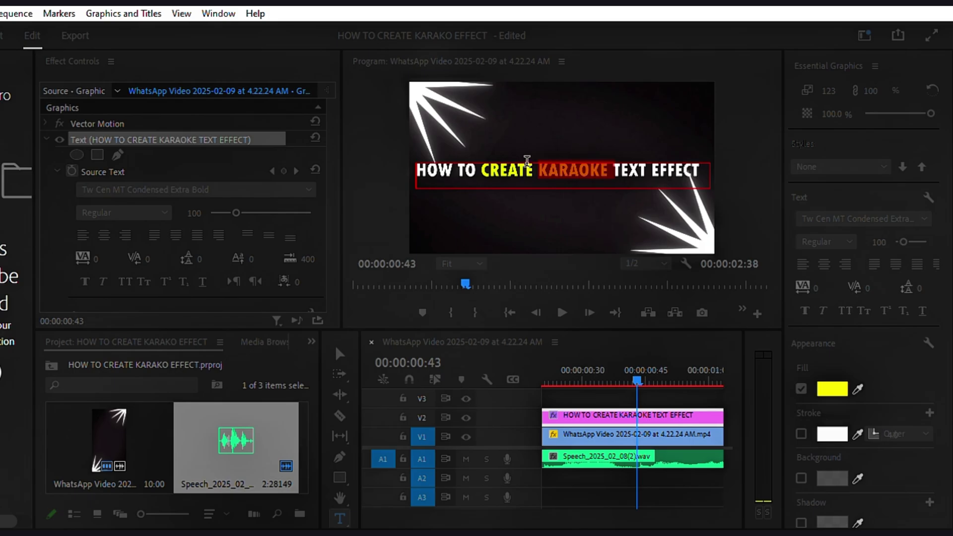
At 00:00:01:10, set the fill of the word TEXT to yellow and return KARAOKE to white.
key("space")
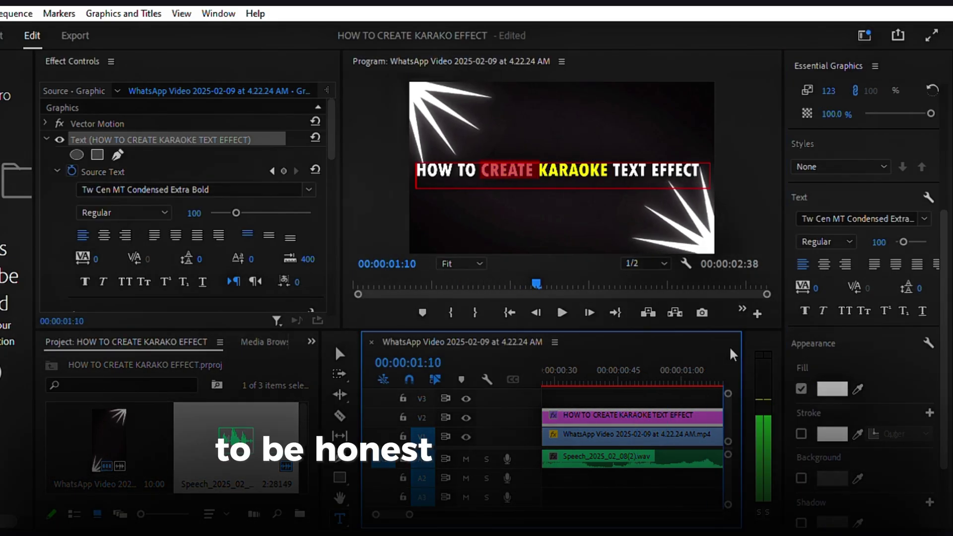
double_click(629, 170)
left_click(832, 388)
left_click(460, 421)
left_click(573, 155)
double_click(573, 170)
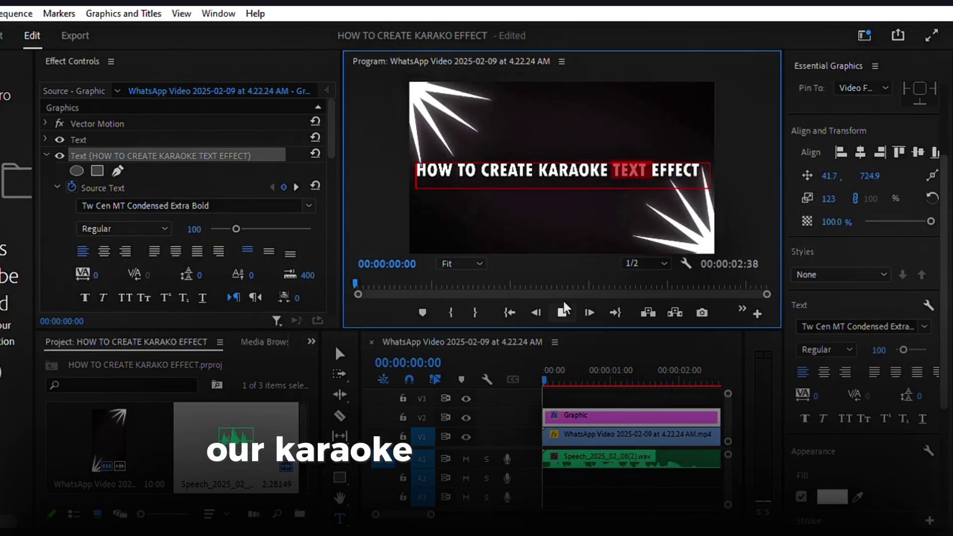
key("space")
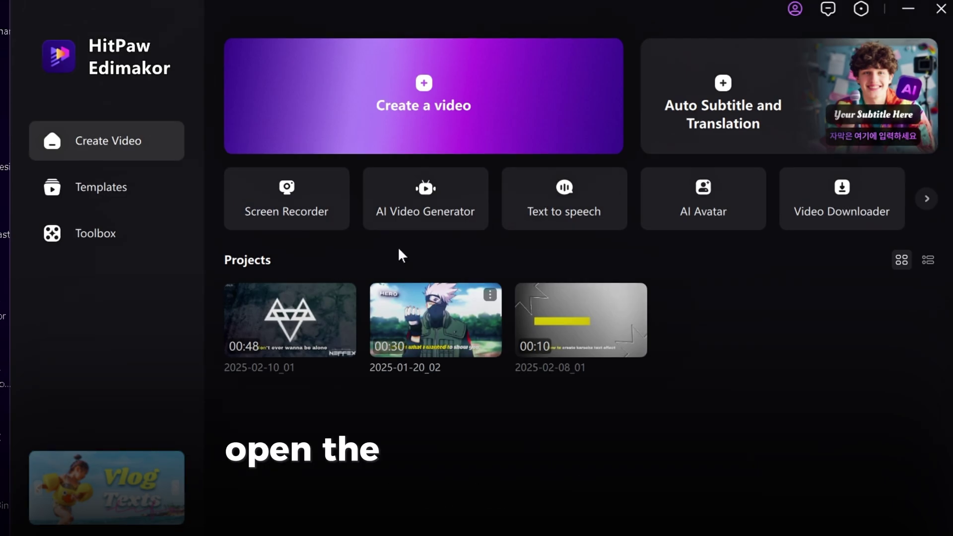
Create a new video project in HitPaw Edimakor.
left_click(479, 121)
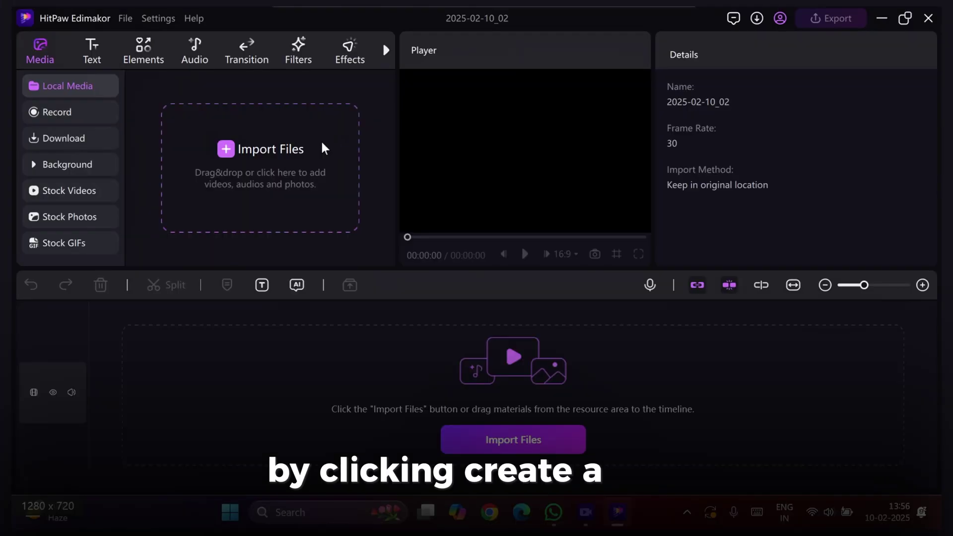
Import the bg1 background and the speech audio, place both at the start of the timeline and play them back.
left_click(234, 149)
left_click(274, 132)
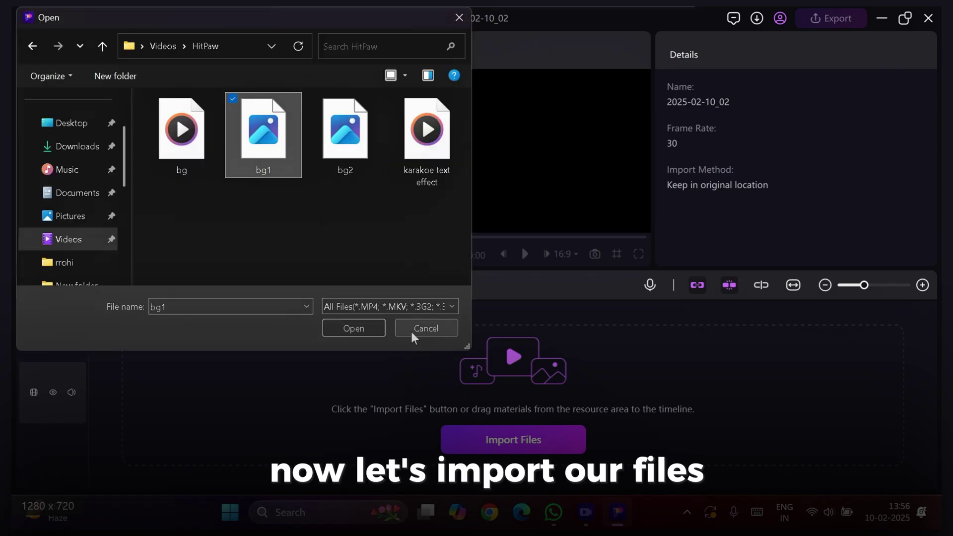
left_click(367, 329)
left_click_drag(217, 158, 164, 343)
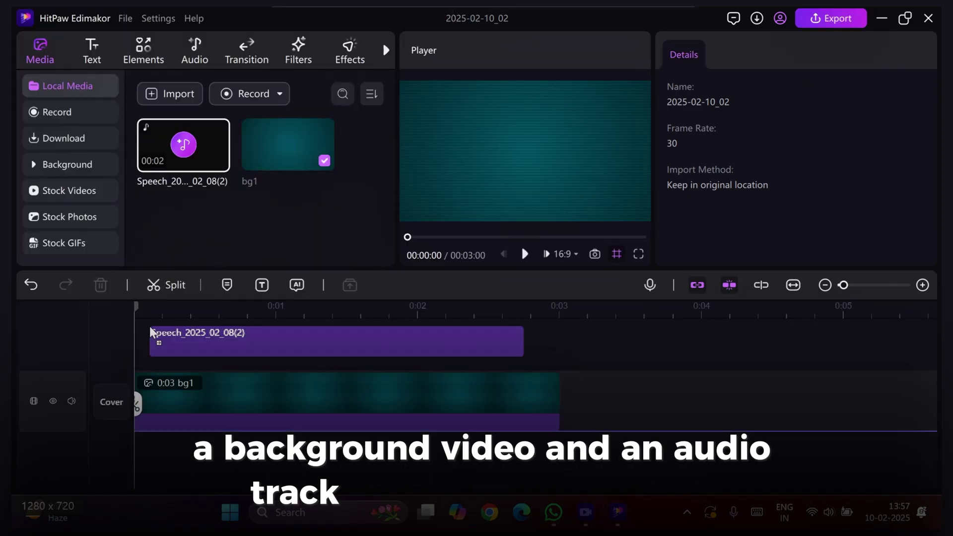
left_click_drag(220, 447, 177, 432)
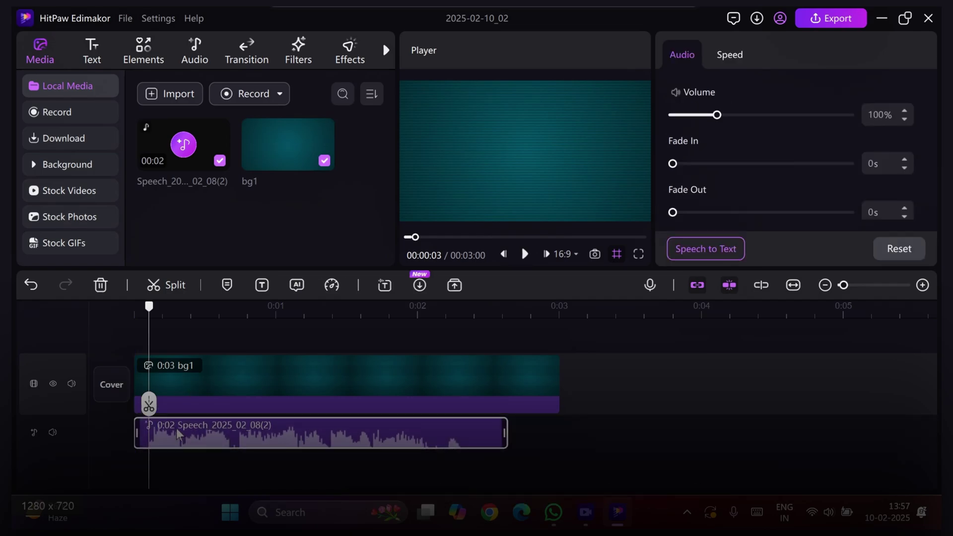
left_click(526, 256)
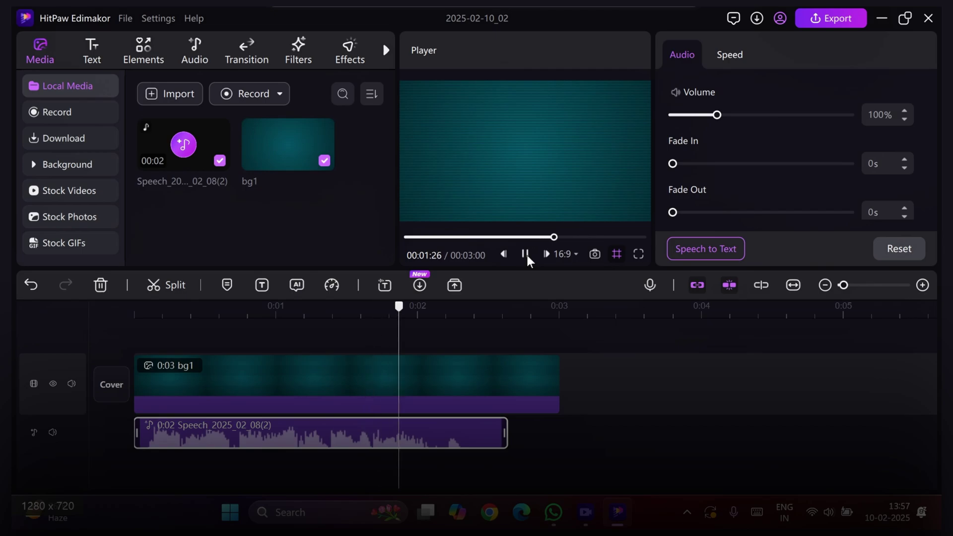
left_click(527, 257)
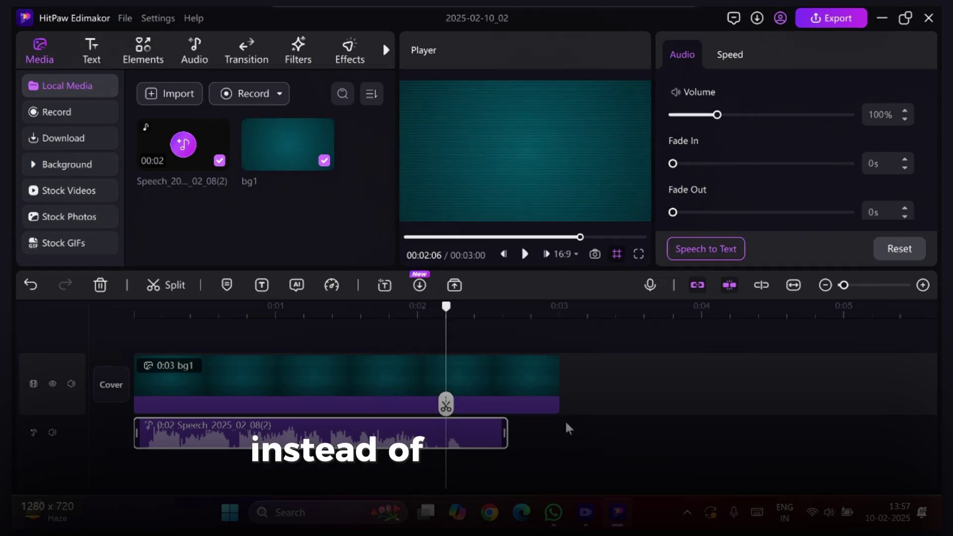
Generate auto subtitles from the speech audio clip.
left_click(543, 433)
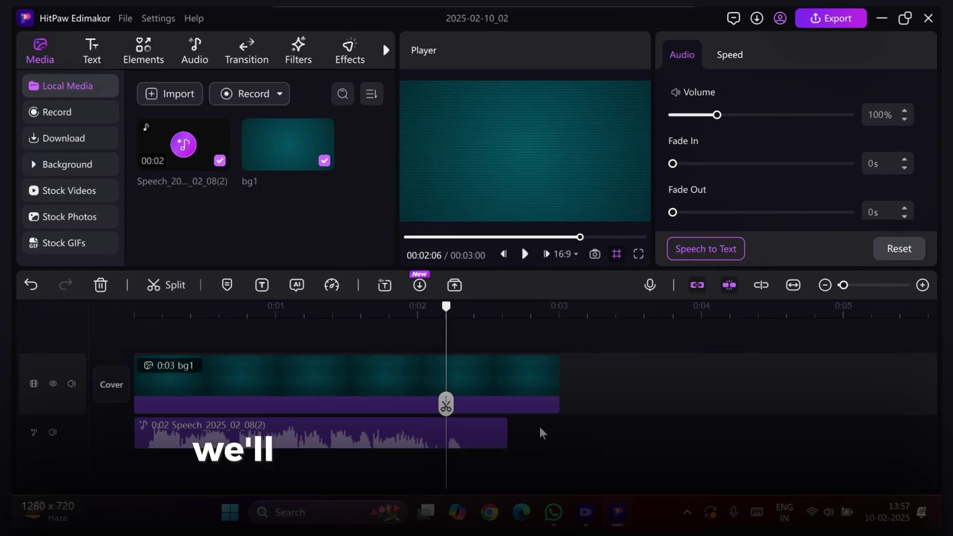
left_click_drag(540, 428, 148, 444)
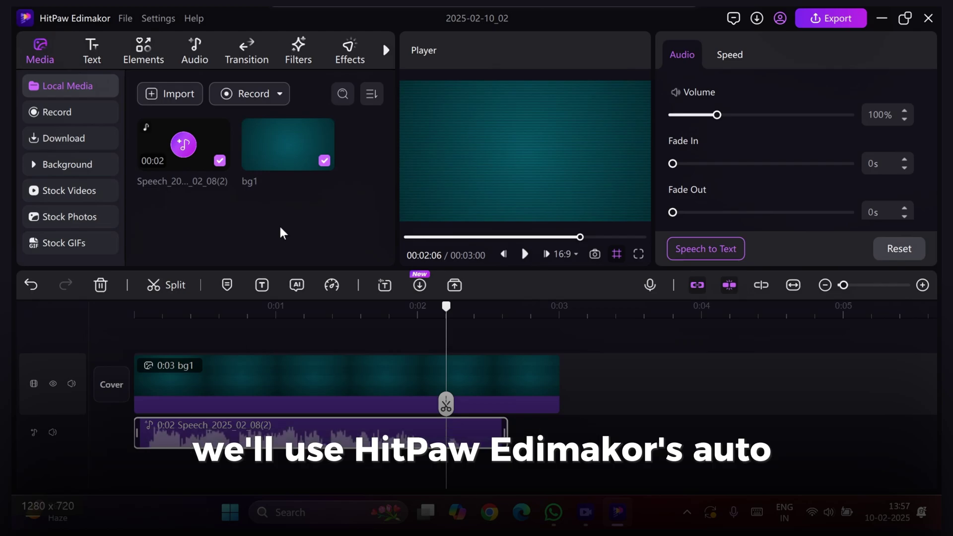
left_click(386, 49)
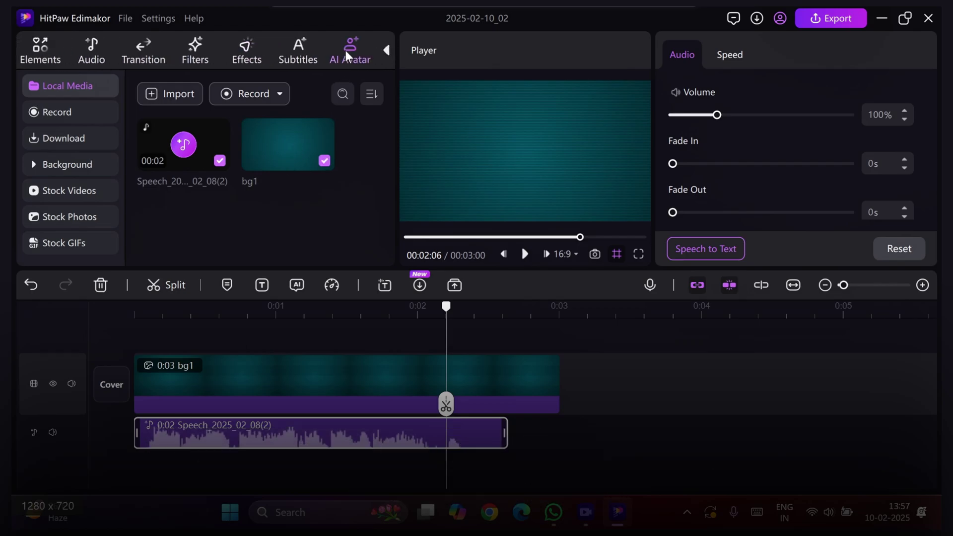
left_click(301, 49)
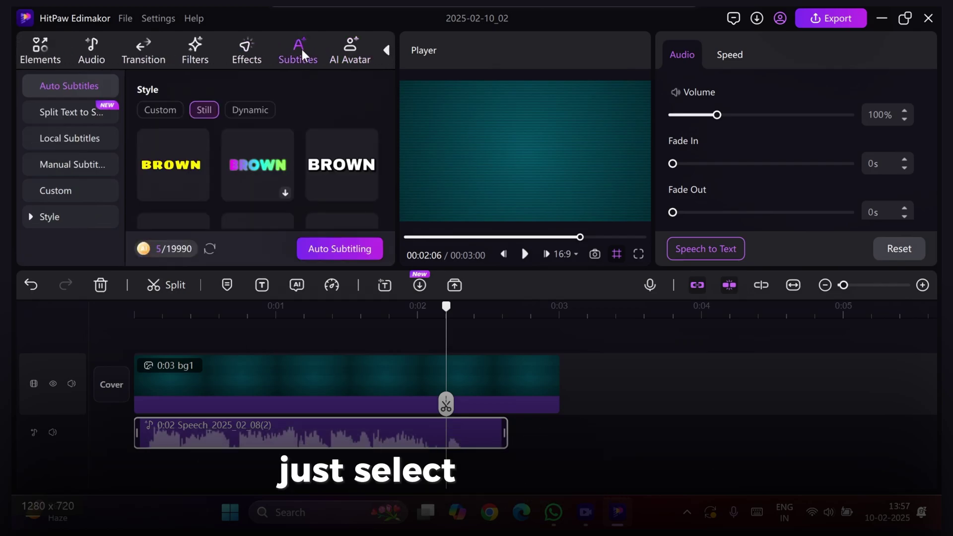
left_click(329, 169)
left_click(336, 240)
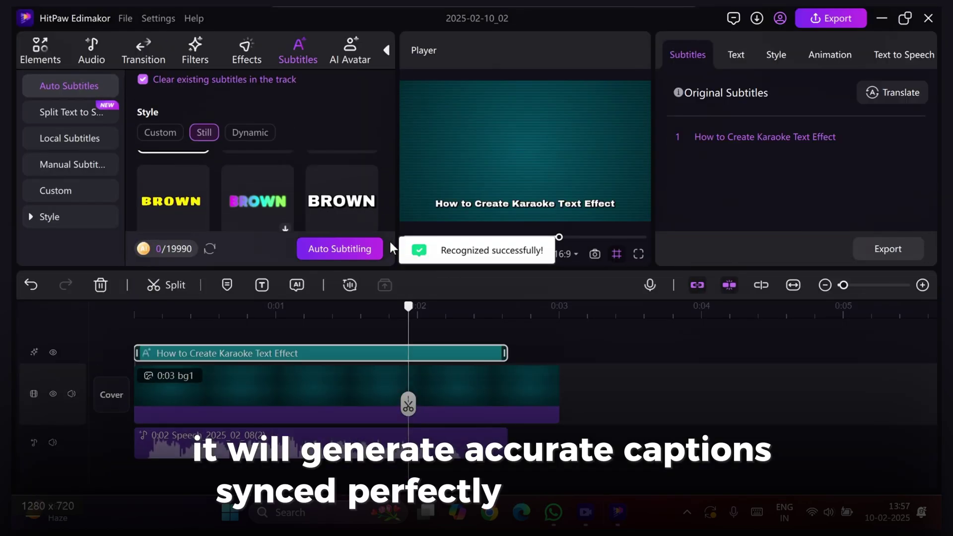
Move the generated subtitle up to the vertical centre of the video frame.
left_click(520, 192)
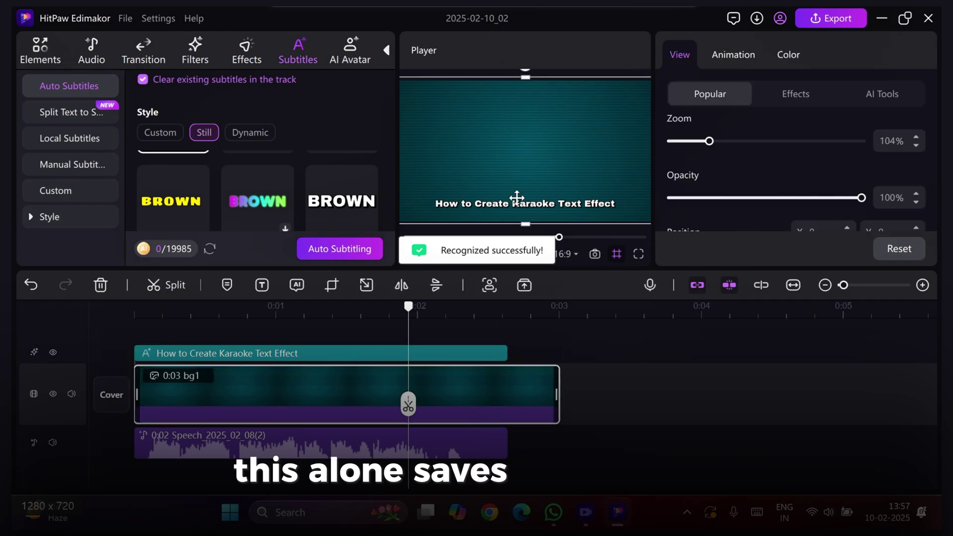
left_click(519, 205)
left_click_drag(519, 206, 519, 154)
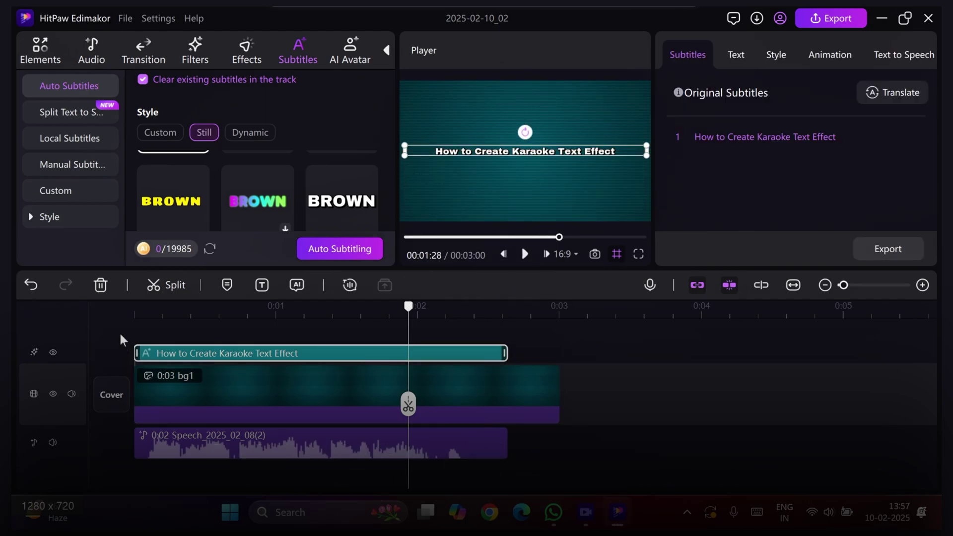
Play the captioned sequence from the start and duplicate the subtitle clip onto a track above at 00:00:00.
left_click(135, 313)
left_click(524, 254)
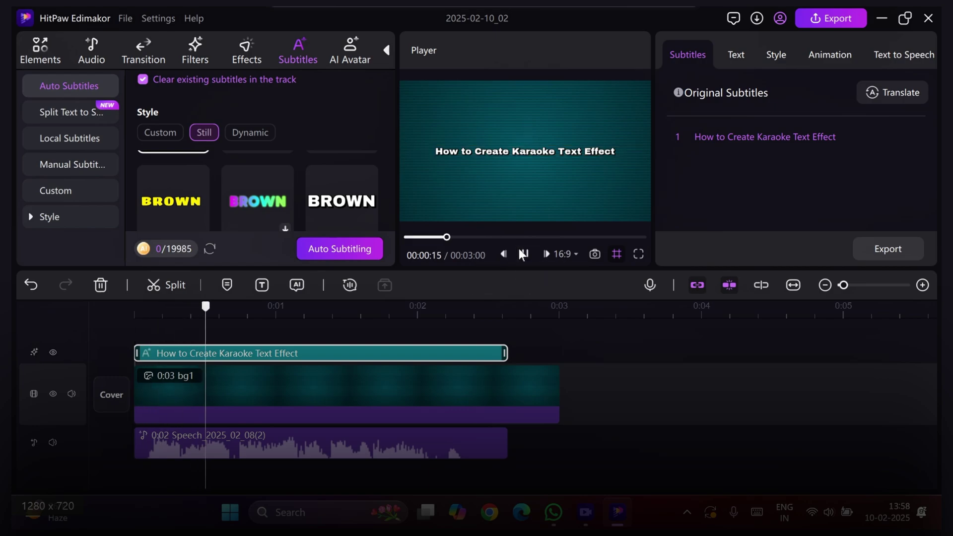
left_click(521, 253)
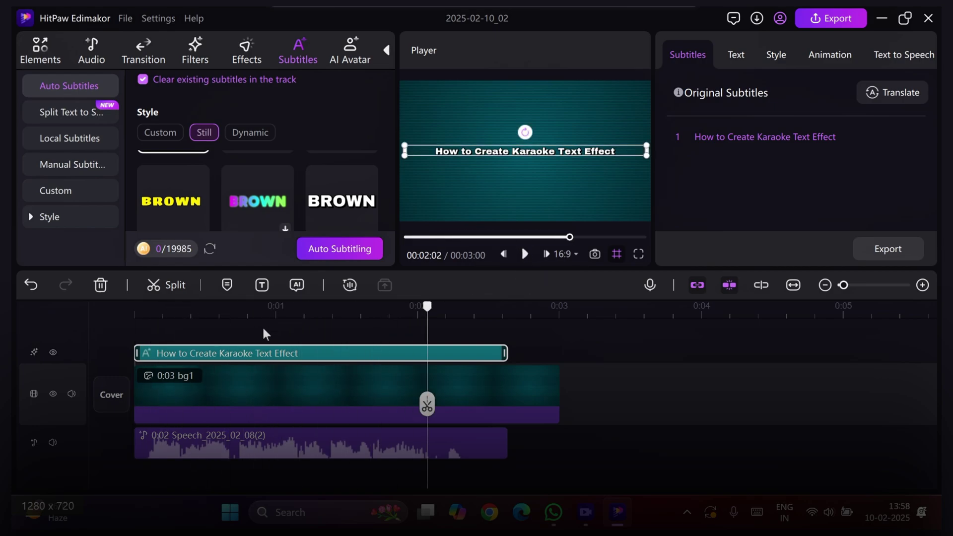
left_click(134, 312)
key("ctrl+v")
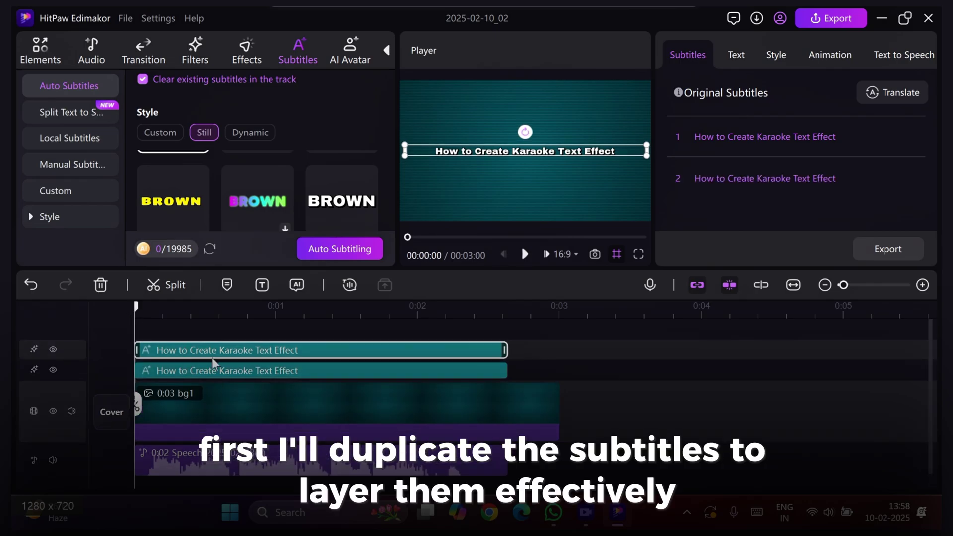
Look through the still style presets available for the duplicated subtitle.
left_click(737, 55)
left_click(776, 55)
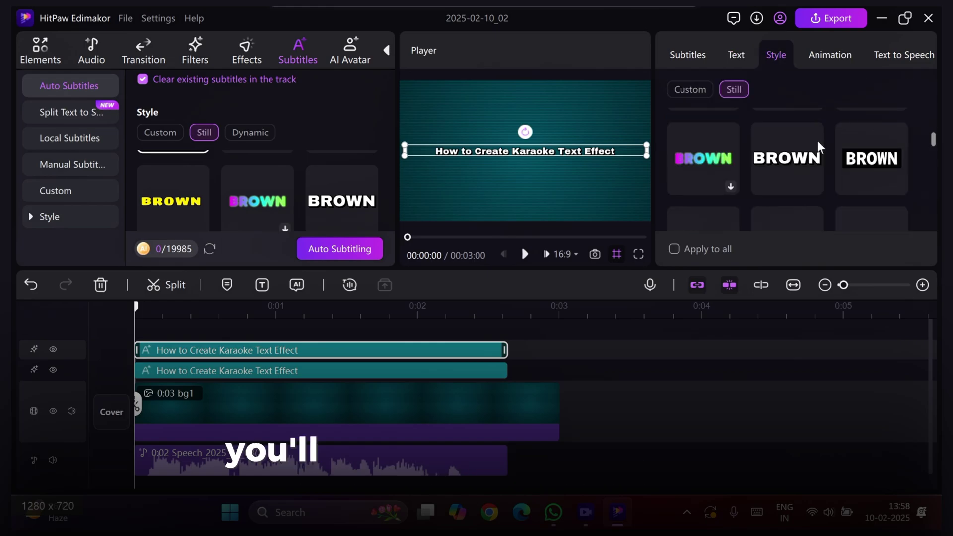
scroll(827, 174, "up", 3)
left_click(735, 90)
scroll(776, 112, "down", 2)
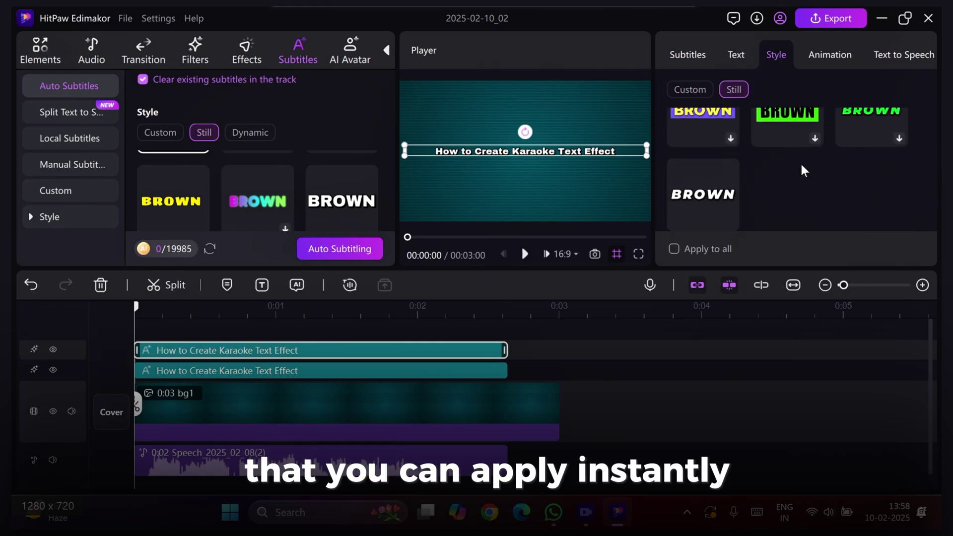
scroll(805, 171, "up", 3)
Set the text color of the upper subtitle copy to yellow, #FEF953.
left_click(737, 53)
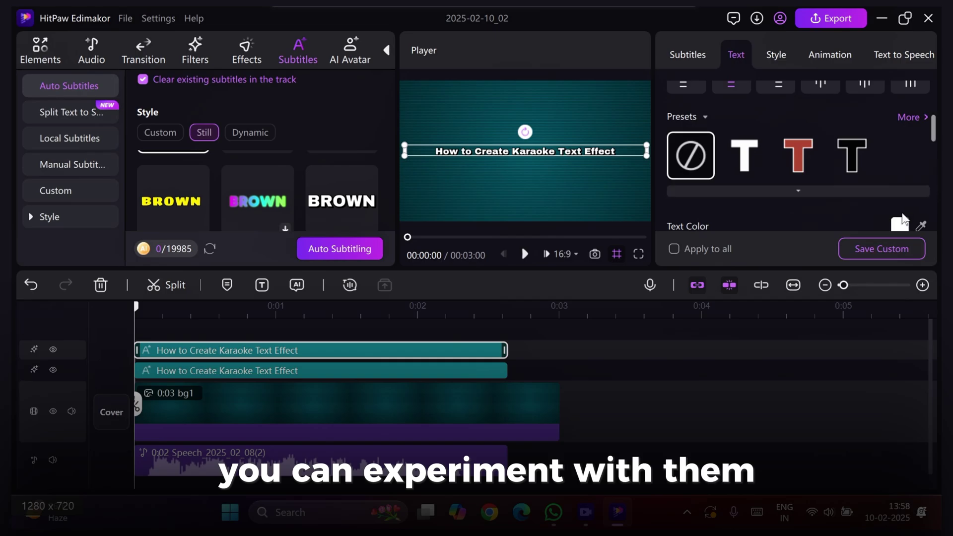
scroll(839, 187, "down", 3)
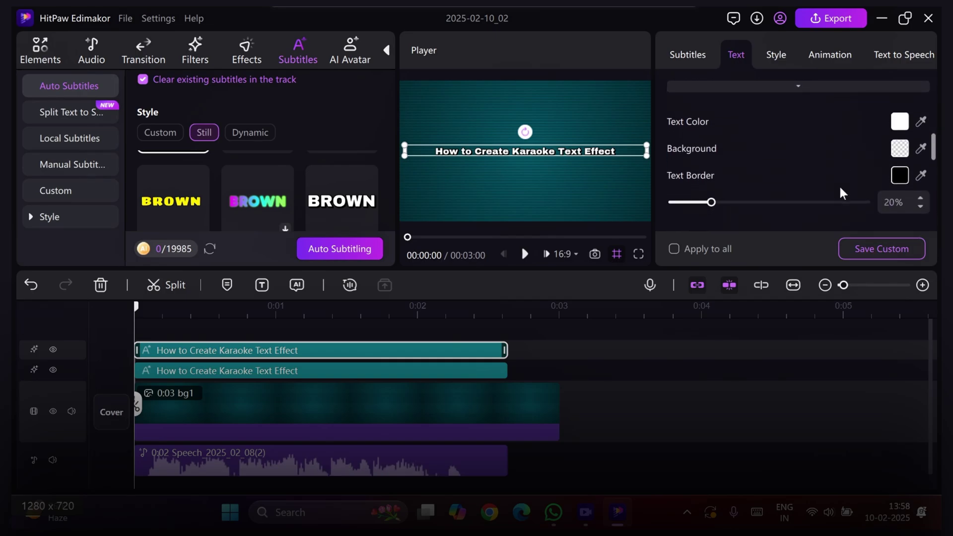
left_click(902, 123)
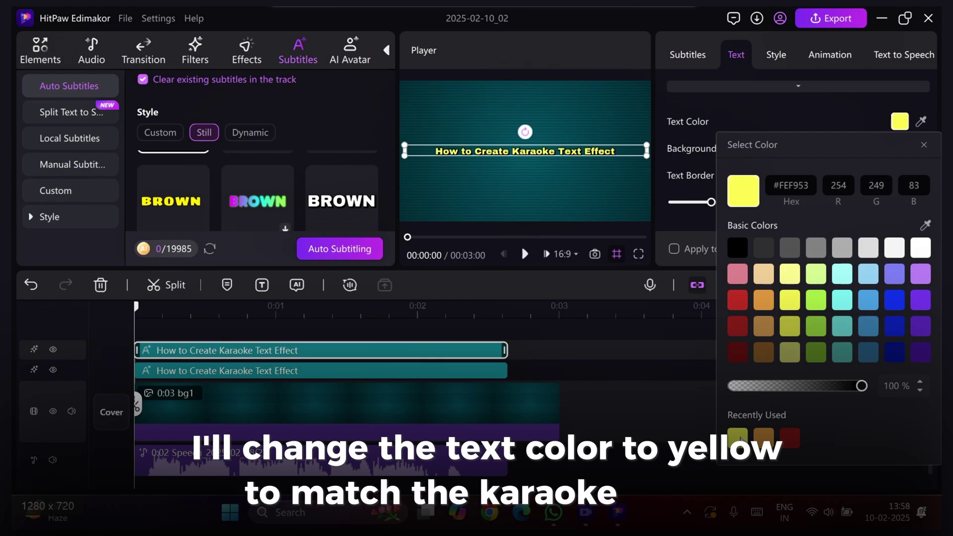
left_click(733, 54)
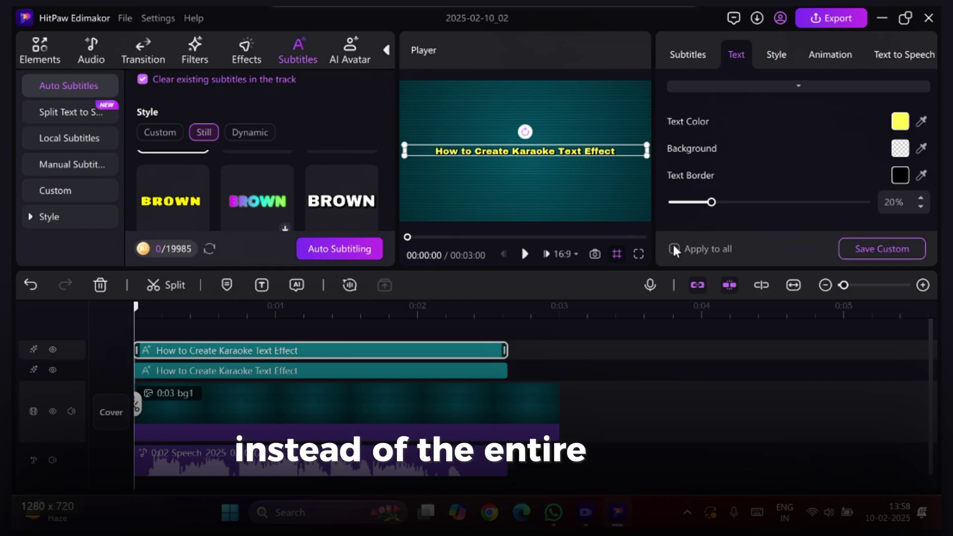
Apply the Typing entrance animation to the yellow subtitle and play the karaoke effect from the start.
left_click(821, 59)
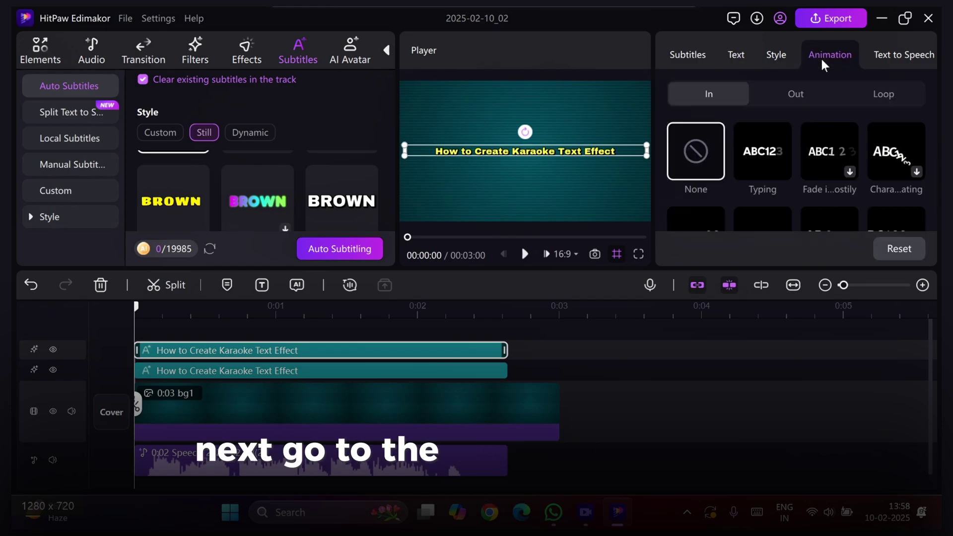
left_click(781, 155)
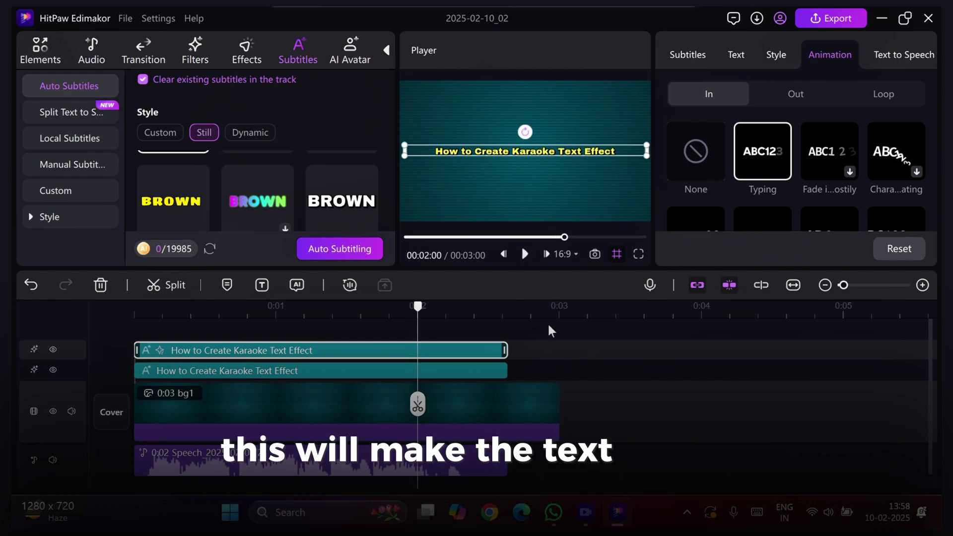
left_click(528, 254)
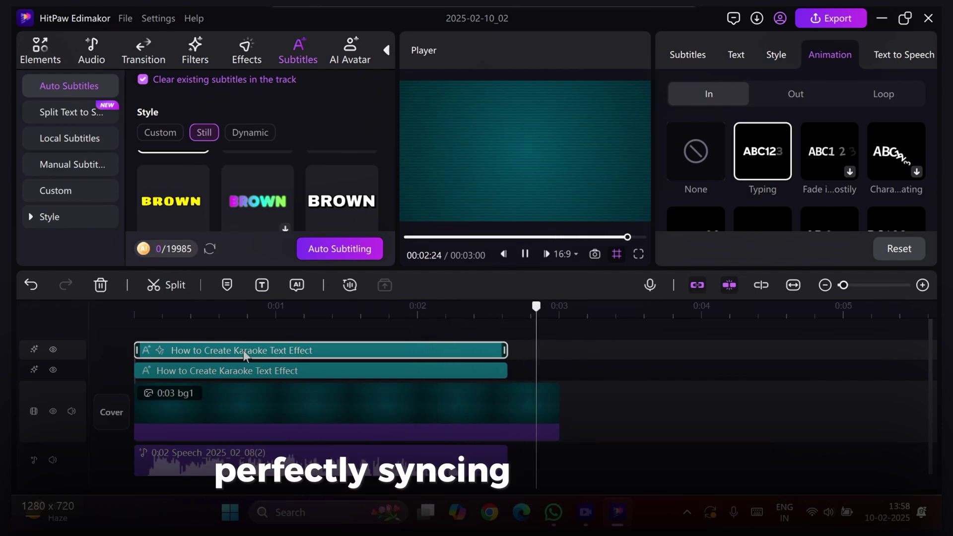
left_click(133, 315)
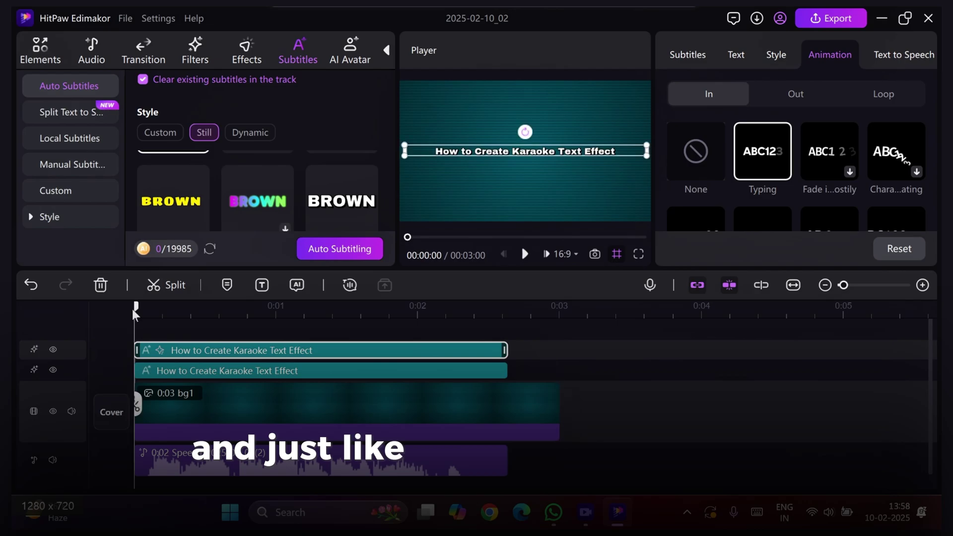
left_click(524, 255)
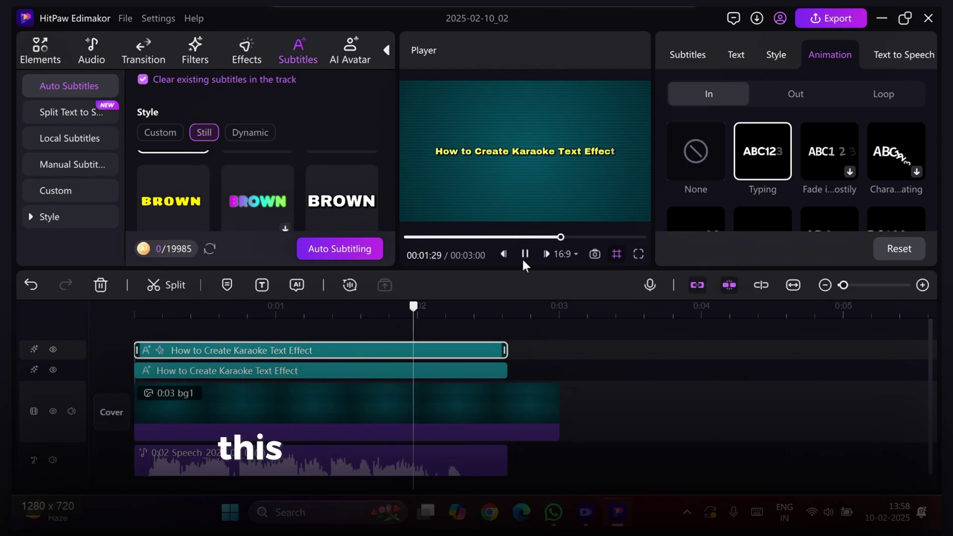
left_click(524, 254)
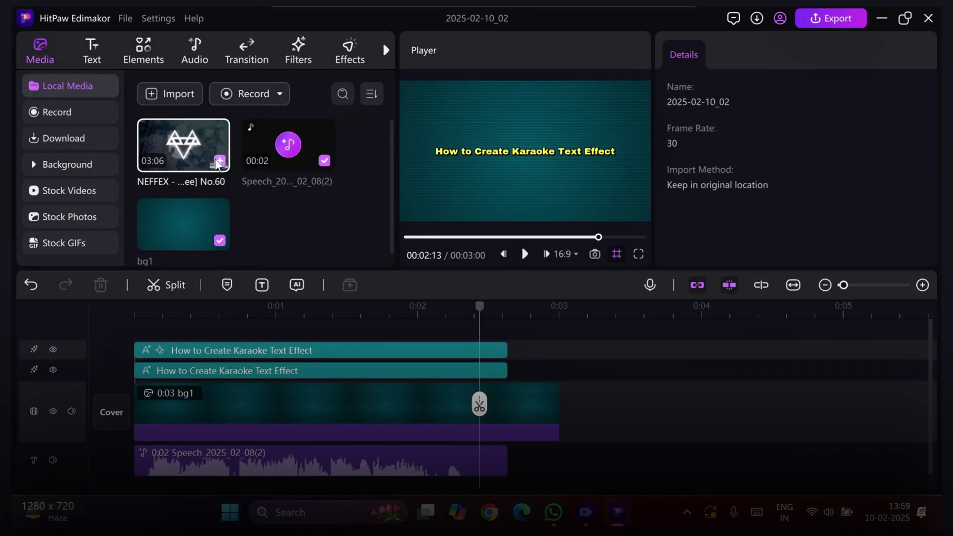
Add the NEFFEX - Cold clip directly after bg1, split it at 00:00:20:13 and delete the part after the cut.
left_click_drag(220, 166, 575, 402)
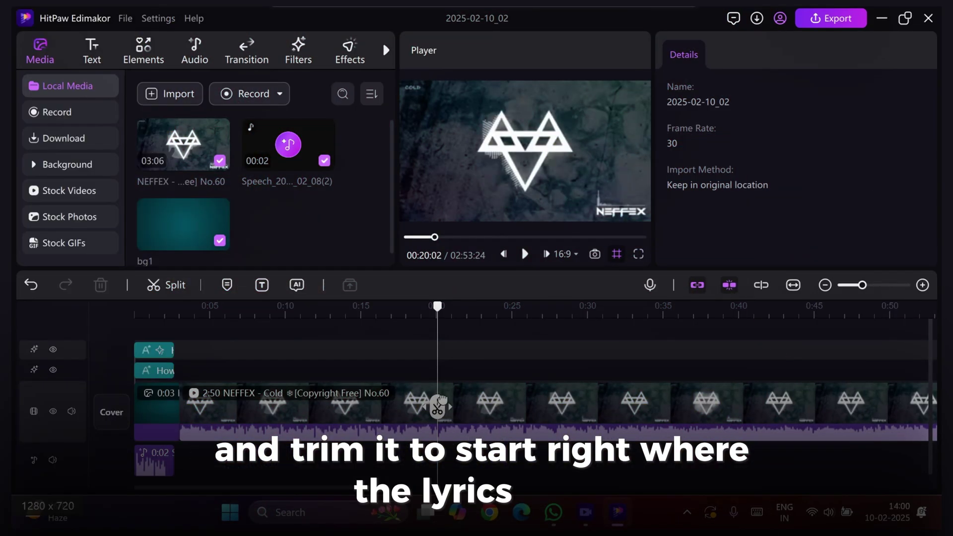
left_click(439, 406)
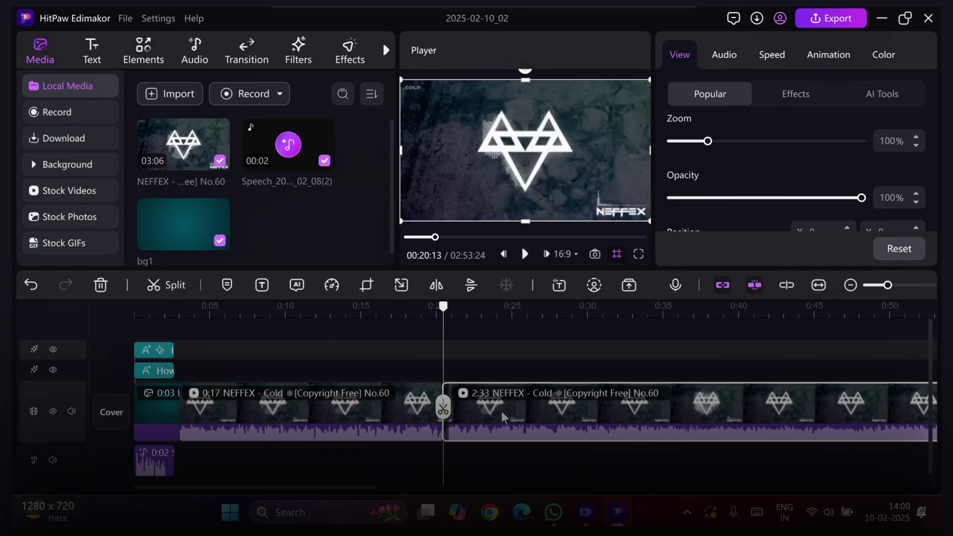
left_click(101, 285)
Play the trimmed music clip from 00:00:03:00 to check its start.
left_click_drag(445, 313, 183, 357)
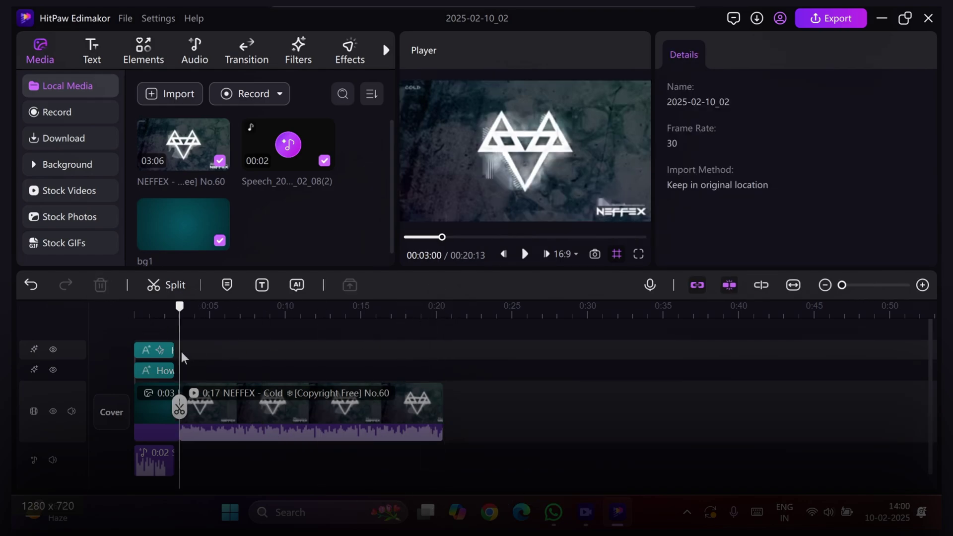
left_click(525, 255)
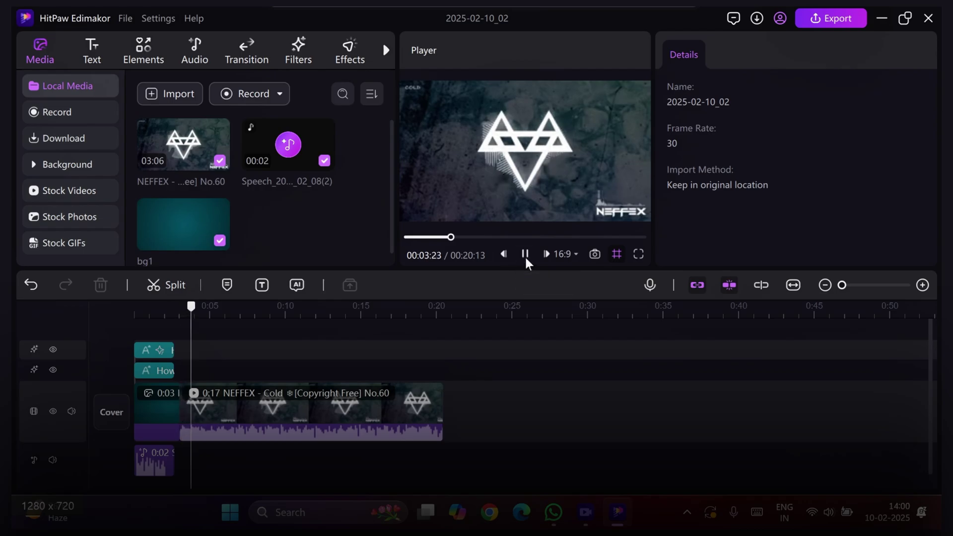
left_click(525, 255)
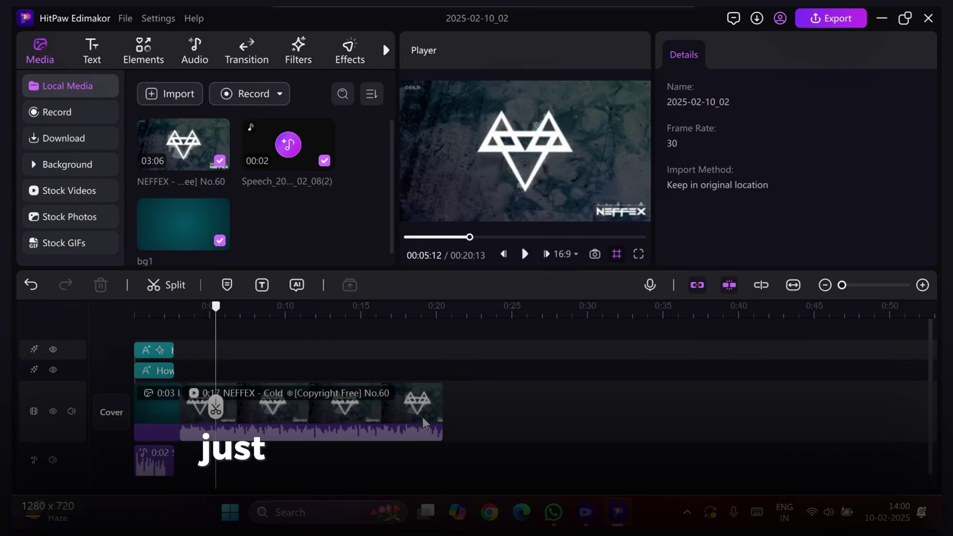
Generate auto subtitles for the trimmed NEFFEX - Cold clip.
left_click(386, 50)
left_click(298, 50)
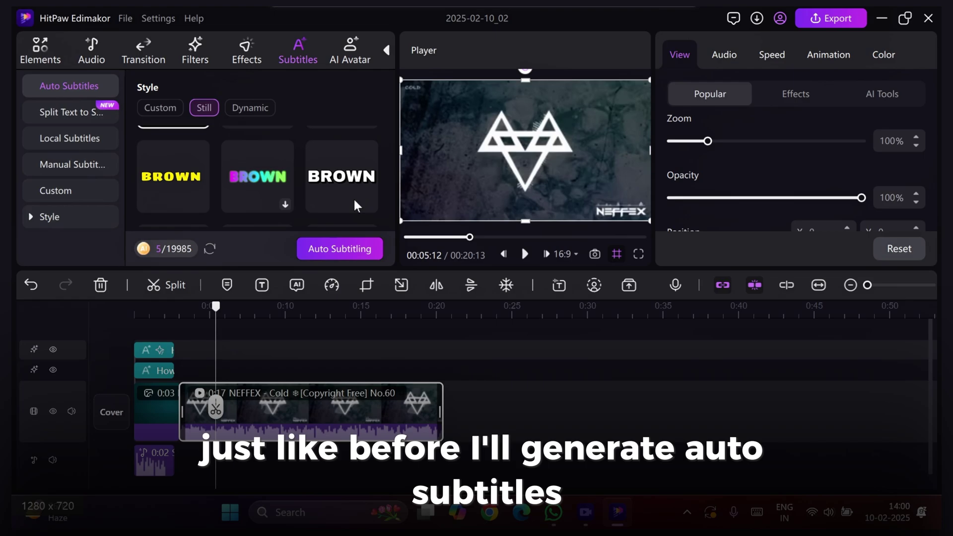
left_click(339, 248)
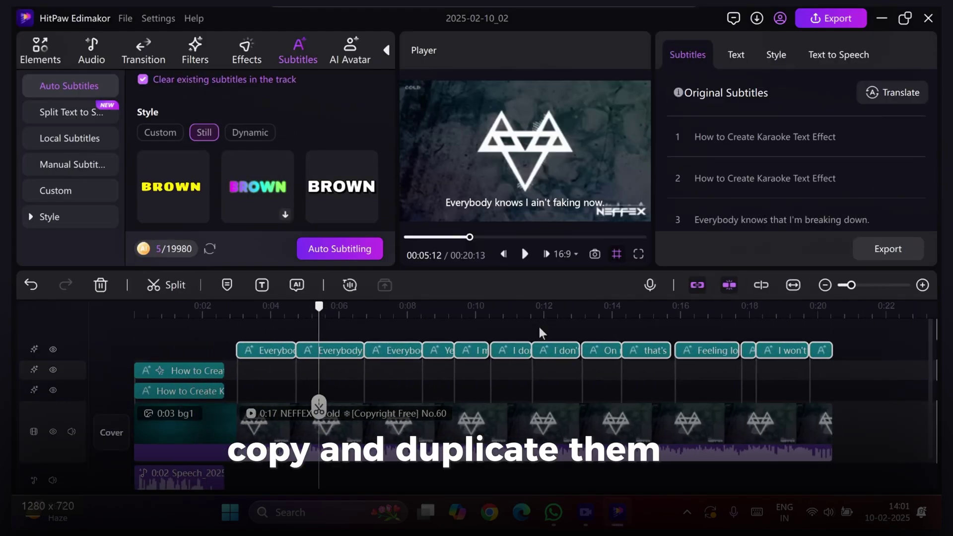
Duplicate all the auto subtitles of the NEFFEX - Cold clip onto a second subtitle track.
left_click(845, 356)
left_click_drag(274, 330, 889, 362)
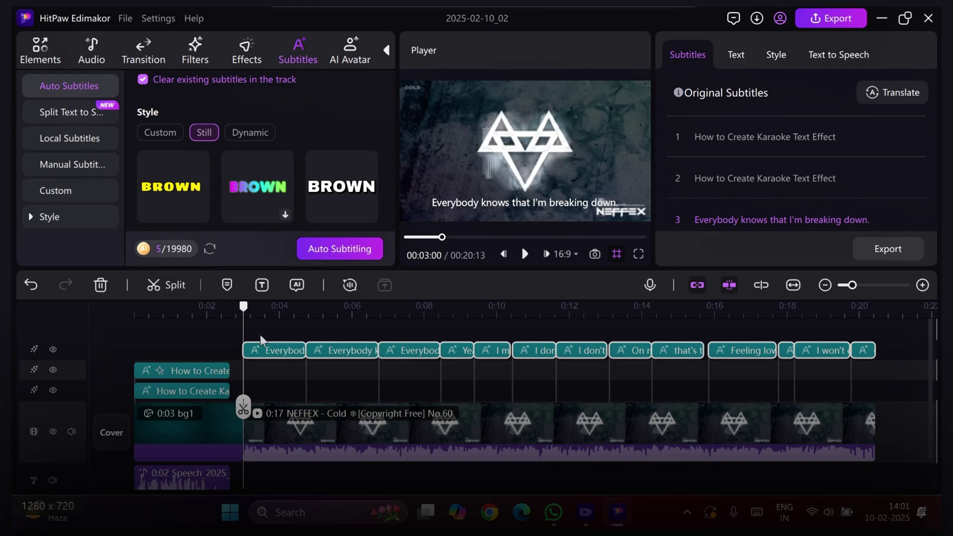
key("ctrl+c")
key("ctrl+v")
Set the text color of all song subtitles on the uppermost track to the recently used yellow.
left_click(267, 351)
left_click_drag(237, 333, 804, 353)
scroll(829, 208, "down", 3)
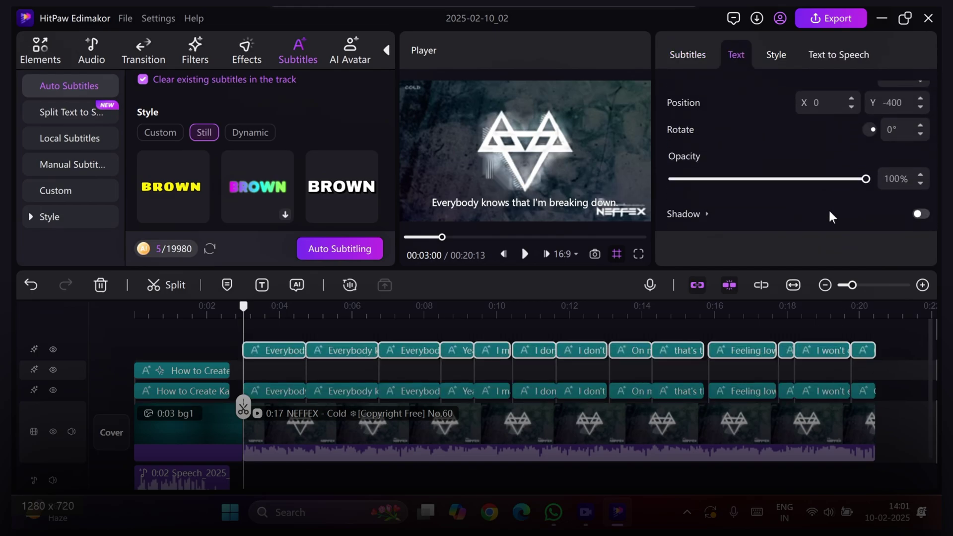
scroll(784, 155, "up", 8)
left_click(906, 194)
left_click(737, 195)
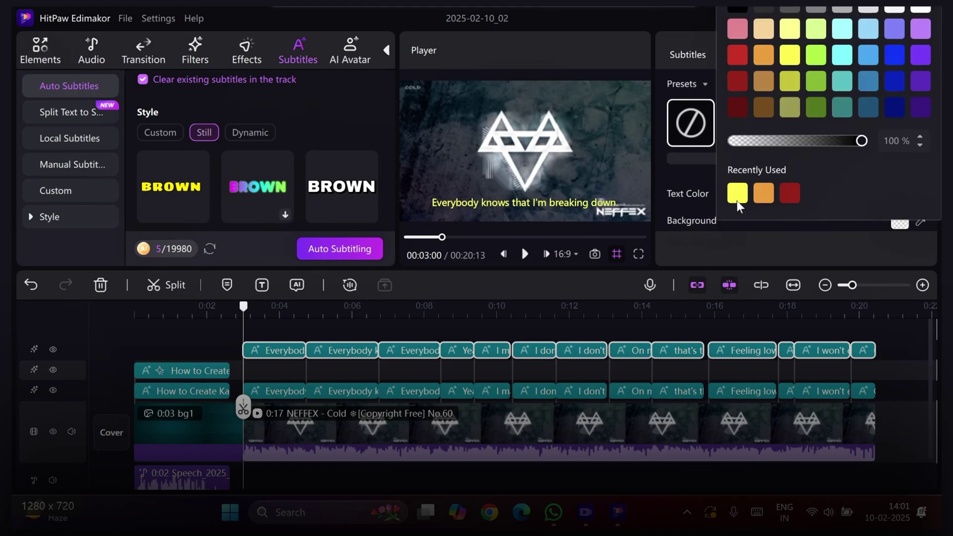
left_click(770, 252)
scroll(761, 156, "up", 2)
Apply the Typing entrance animation to each yellow song subtitle in turn.
left_click(278, 350)
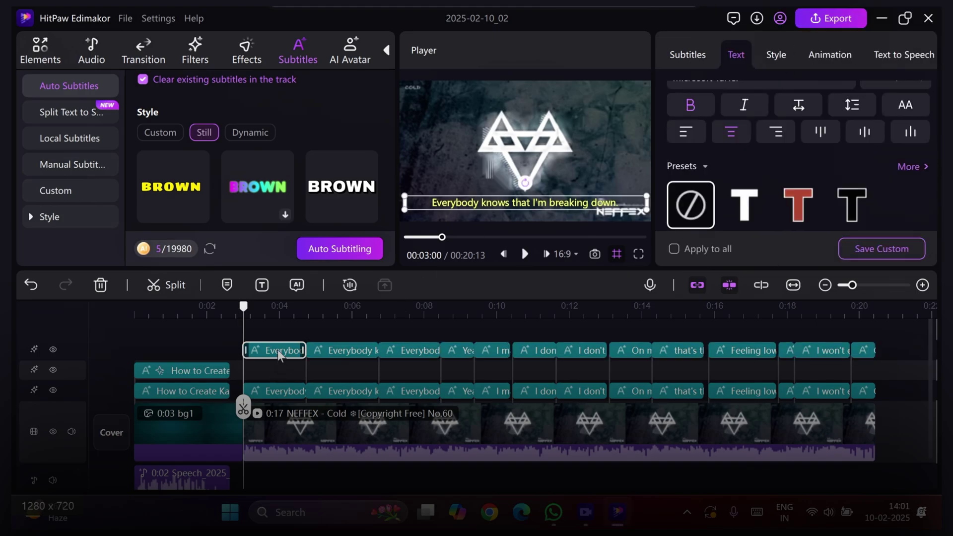
left_click(843, 53)
left_click(748, 168)
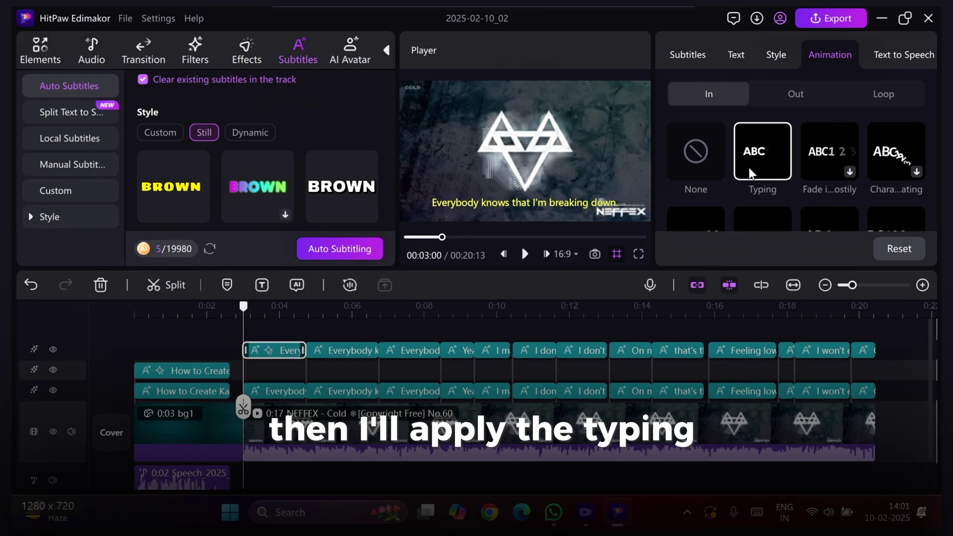
left_click(354, 349)
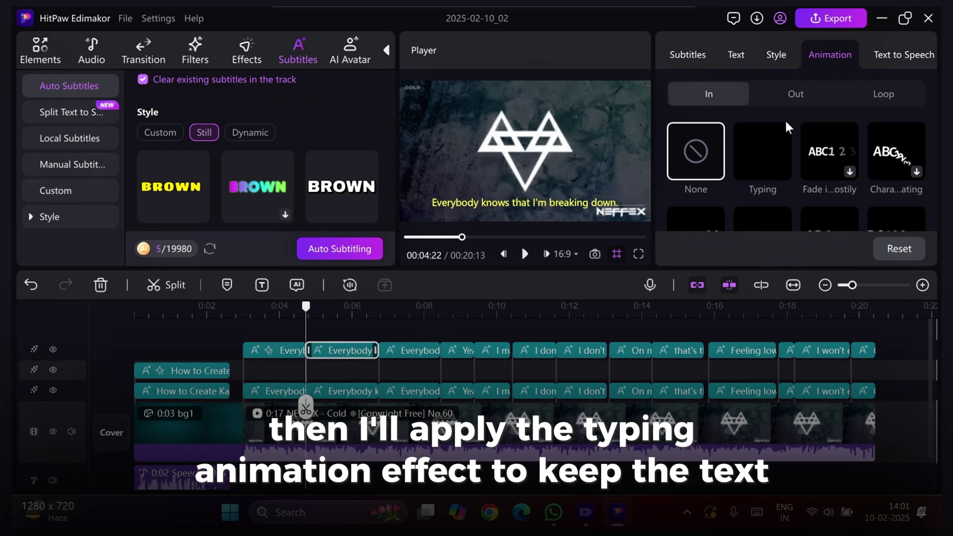
left_click(751, 153)
Play the song's karaoke subtitles from 00:03:00 to the end of the clip to check the effect.
left_click(504, 254)
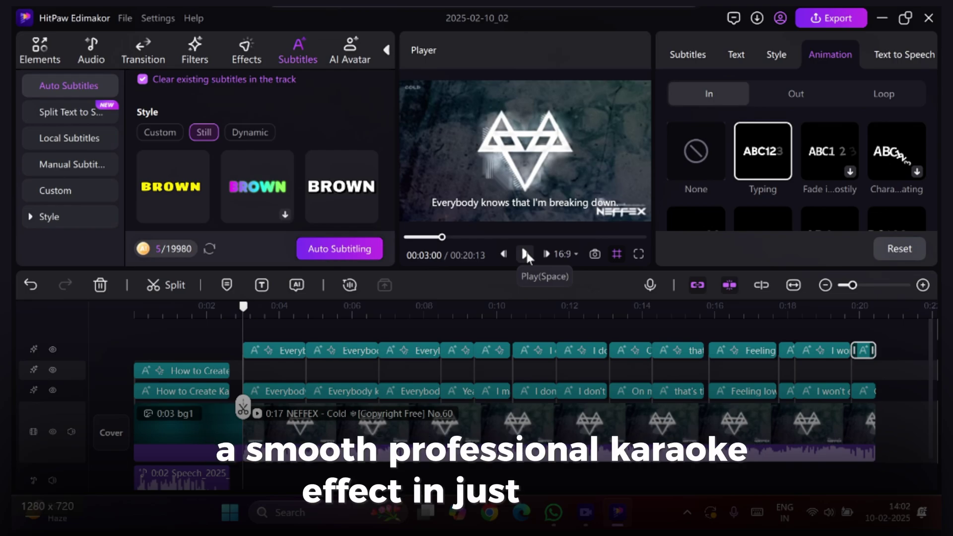
left_click(527, 252)
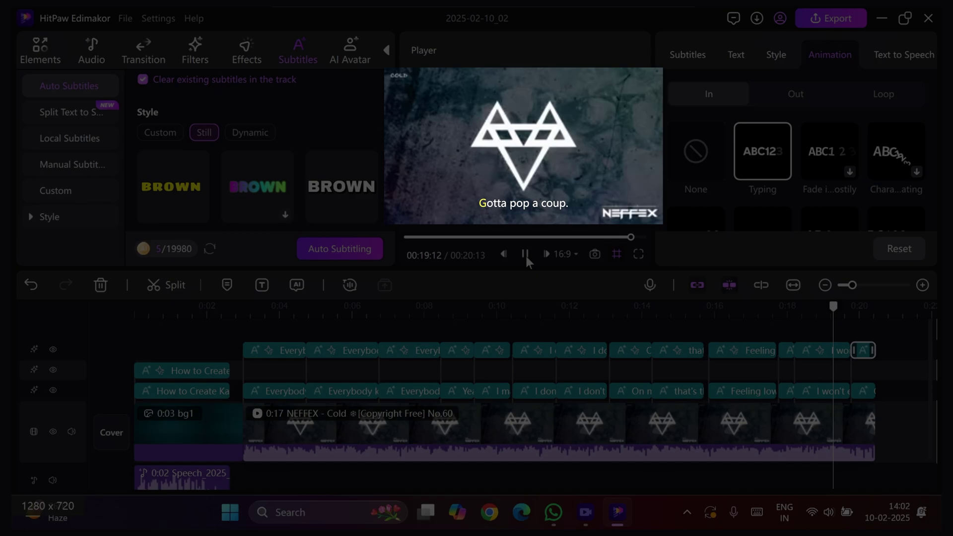
left_click(525, 254)
Delete the speech section before 00:03:00: the bg1 clip, its speech audio and both of its subtitles.
left_click_drag(862, 307, 244, 308)
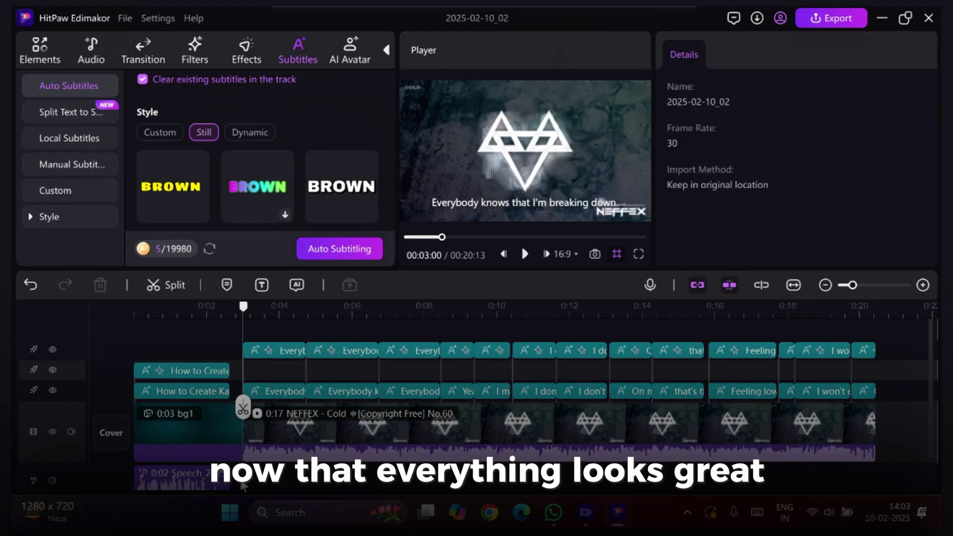
left_click_drag(243, 485, 121, 343)
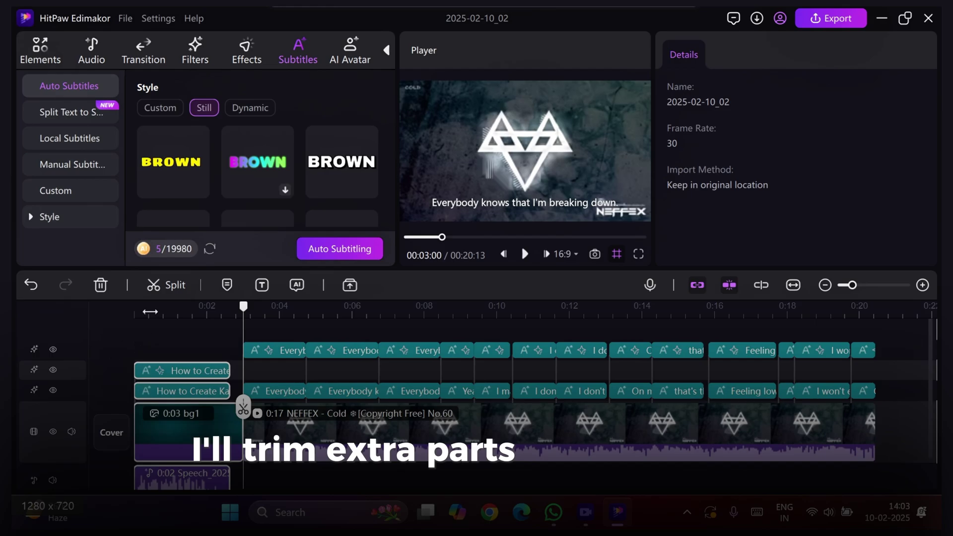
left_click(104, 286)
Open the export settings and name the output file KARAOKE TEXT EFFECT.
left_click(843, 16)
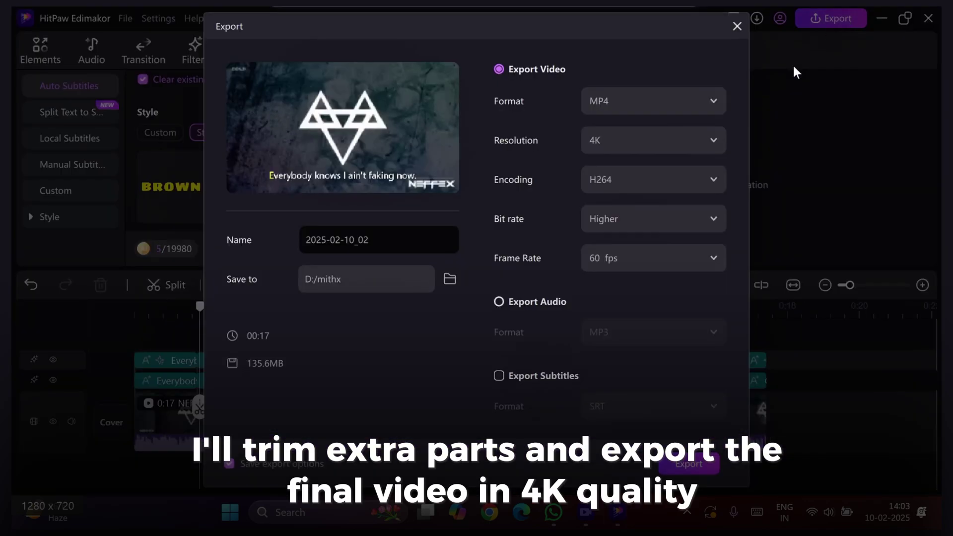
left_click_drag(398, 228, 259, 234)
type("KARAOKE TEXT EFFECT")
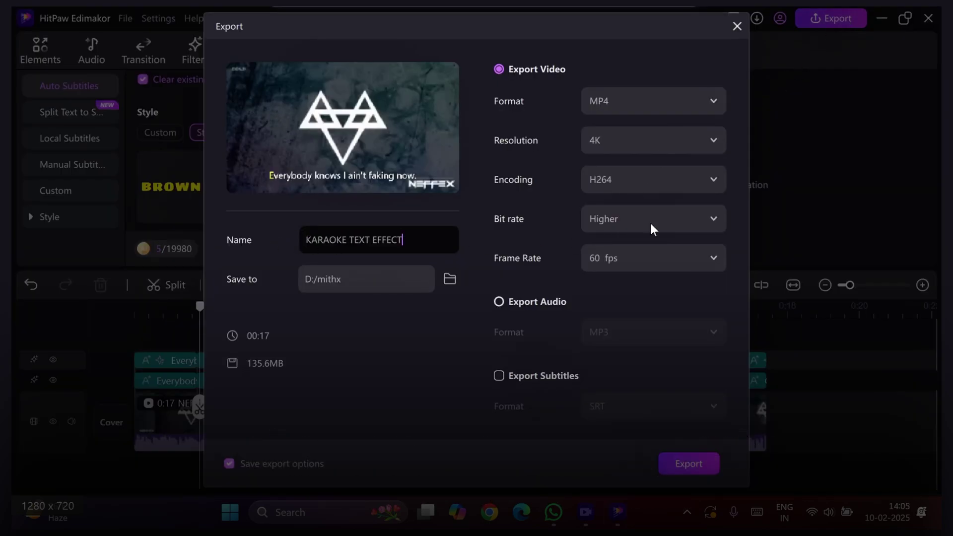
Try the SRT subtitle and MP3 audio export options, and switch back to exporting only the video.
left_click(538, 375)
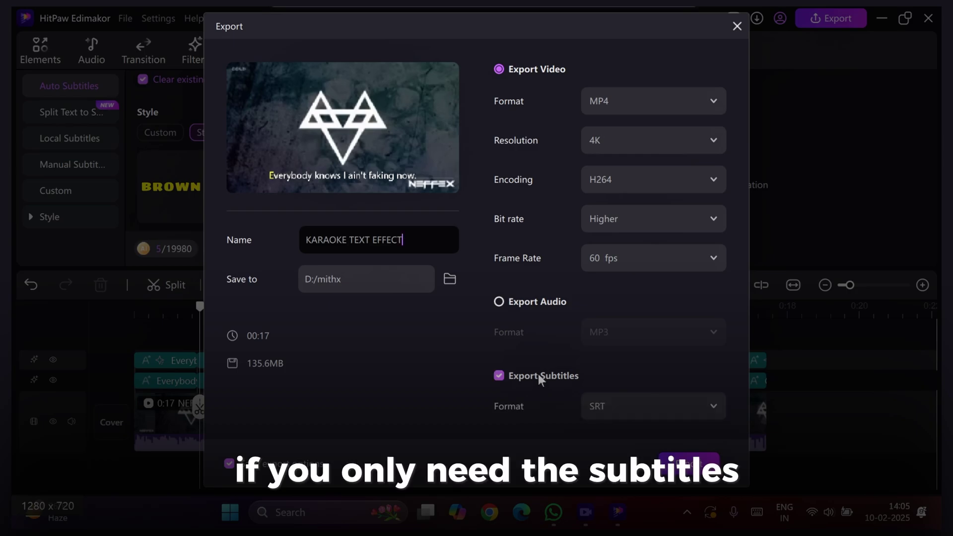
left_click(620, 411)
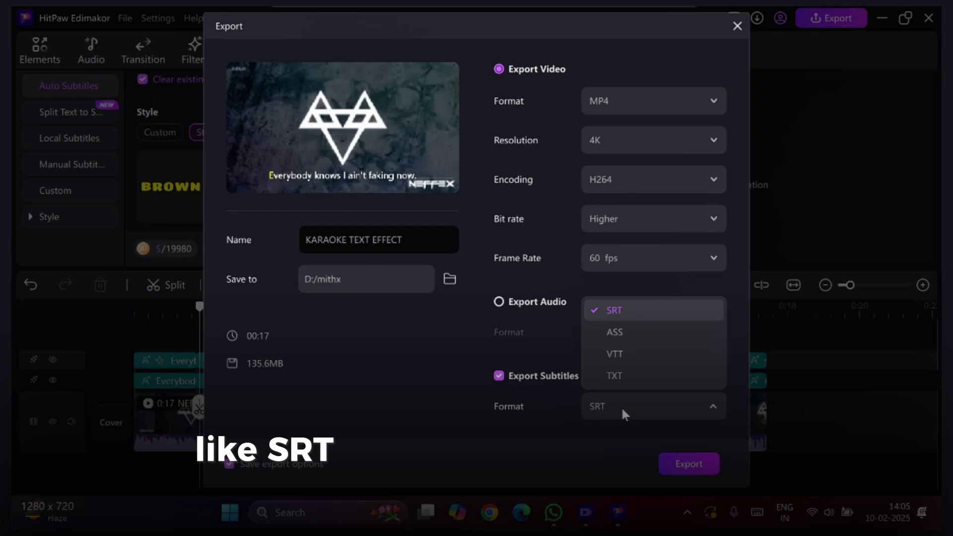
left_click(625, 406)
left_click(500, 301)
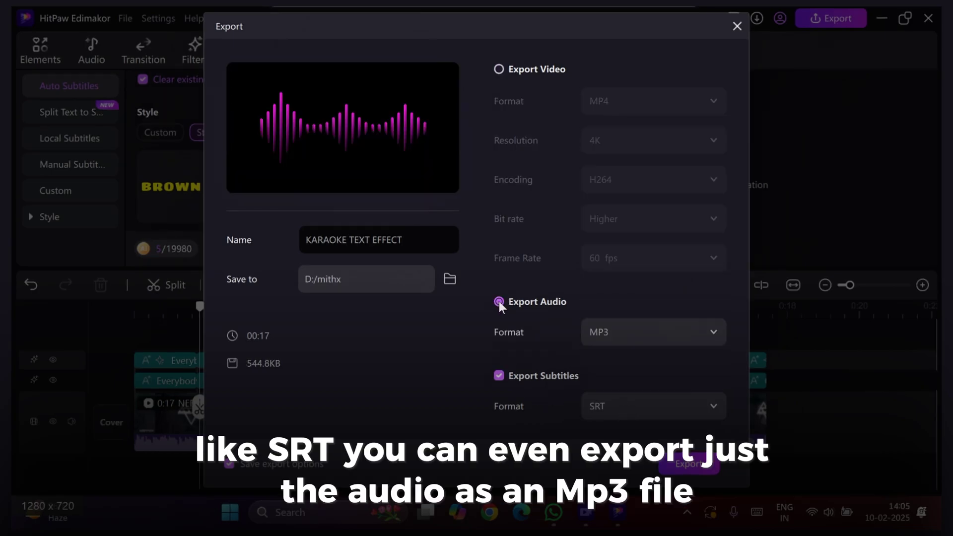
left_click(498, 69)
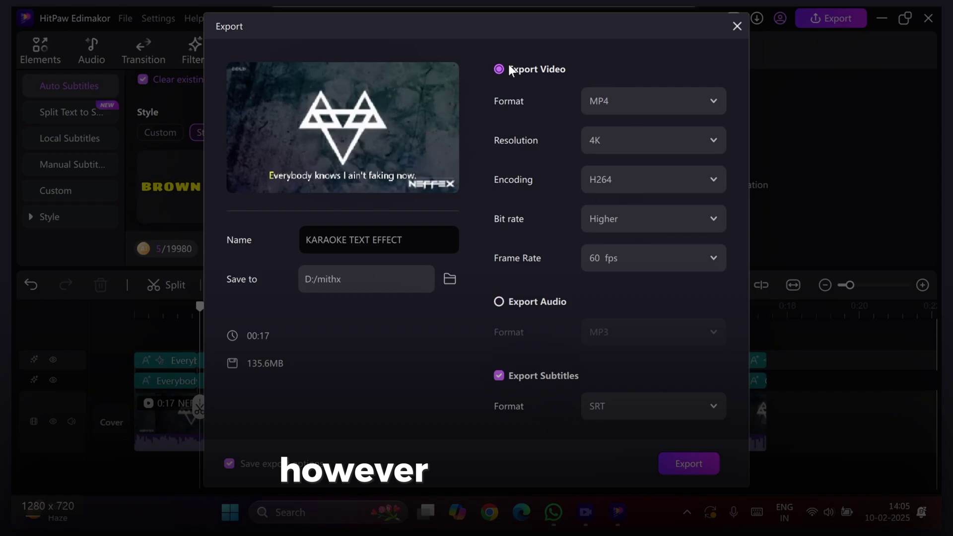
left_click(500, 376)
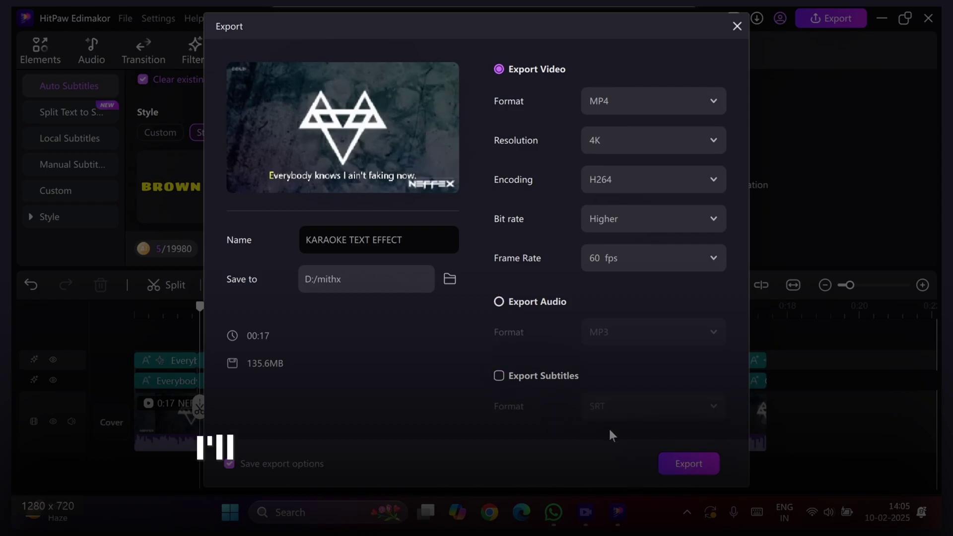
Export the video as MP4 in 4K with H264 encoding, Higher bit rate and 60 fps, and close the completion message.
left_click(687, 465)
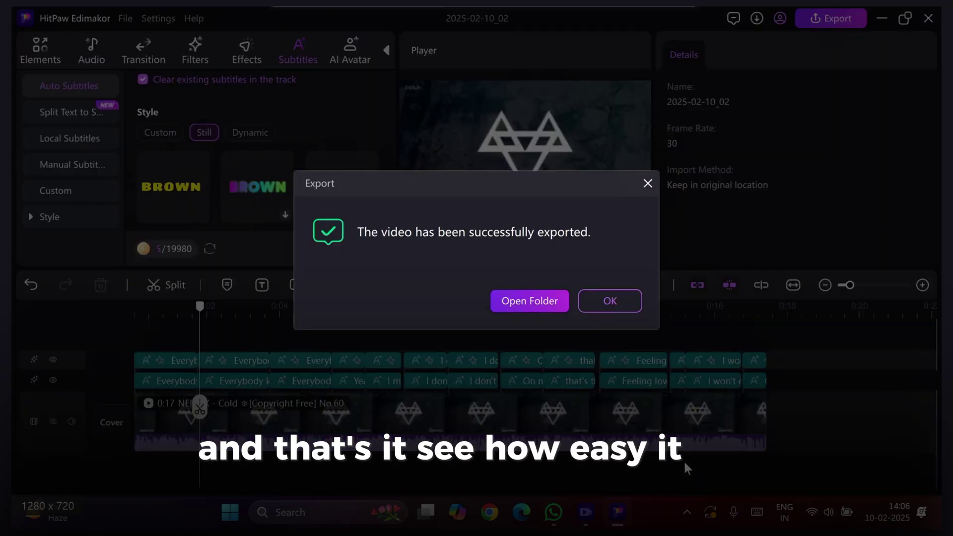
left_click(609, 299)
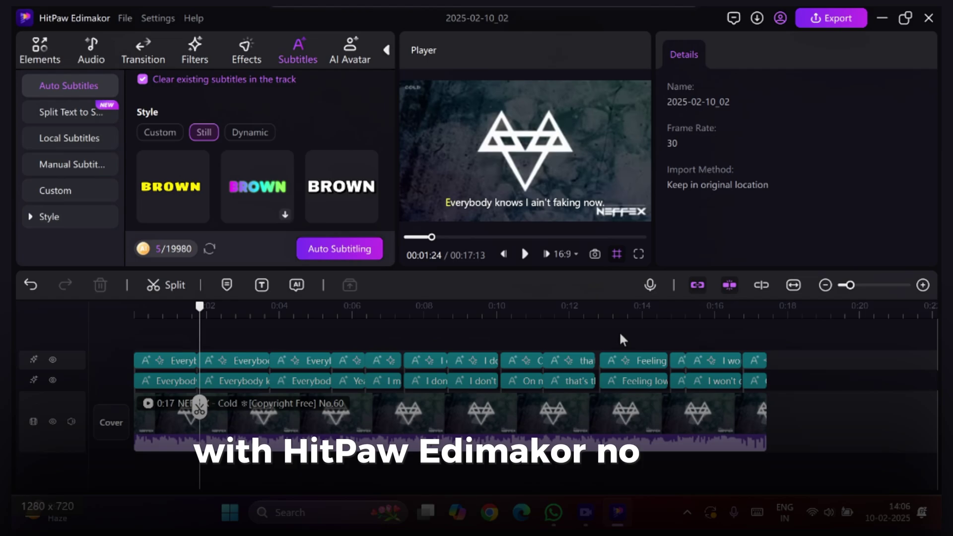